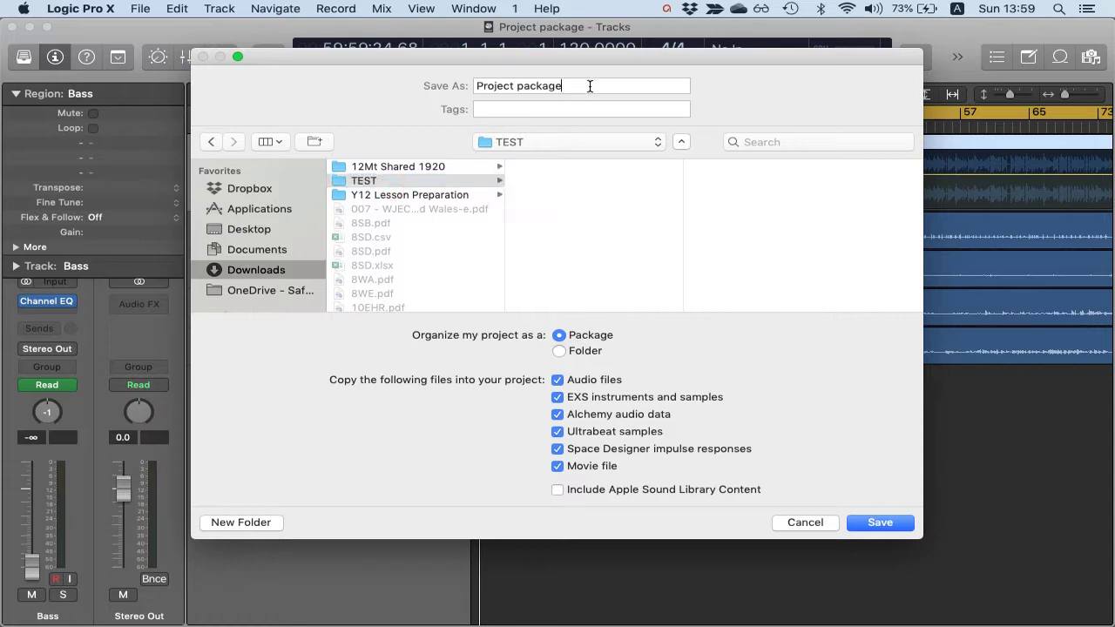
Save the project in the TEST folder as "Project 1 old fashioned", organised as a folder with the selected file types copied in
key(BackSpace)
key(BackSpace)
key(BackSpace)
key(BackSpace)
key(BackSpace)
key(BackSpace)
key(BackSpace)
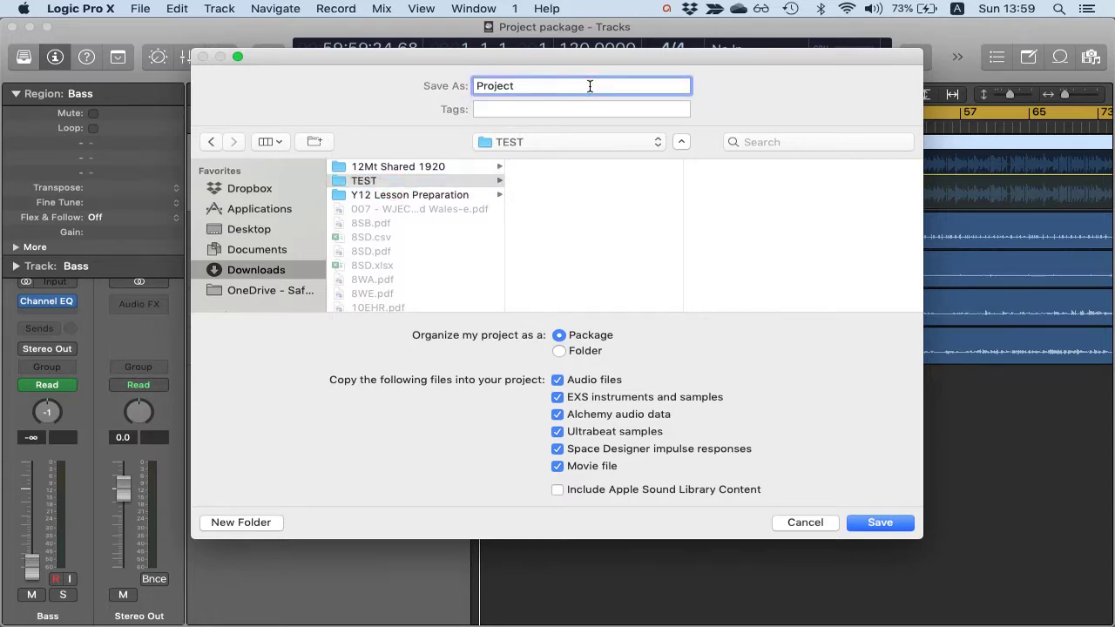
text(1 old)
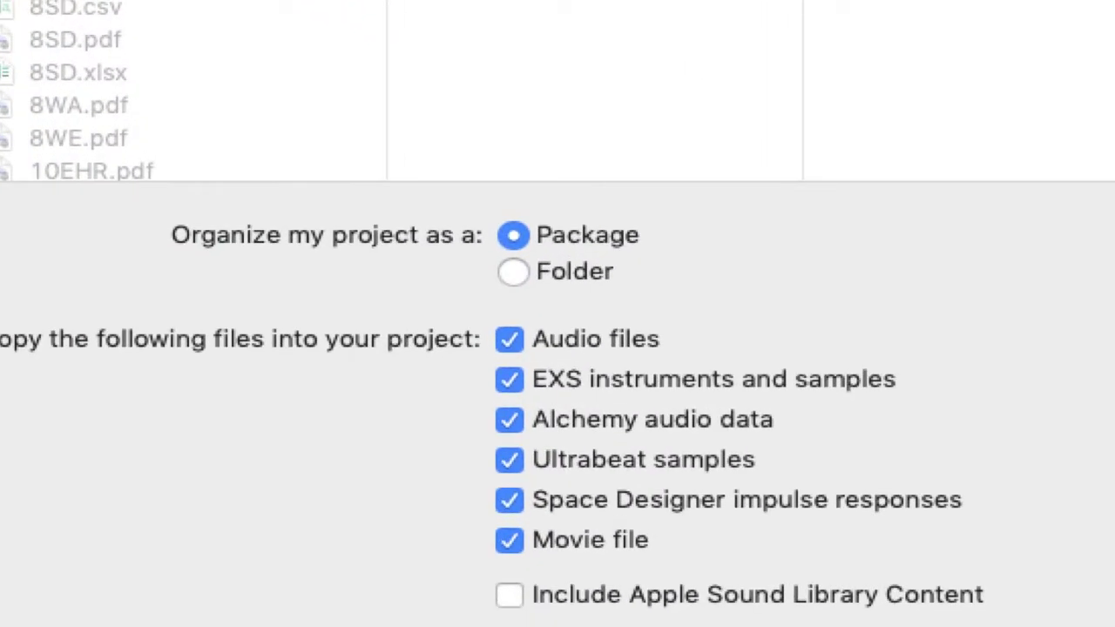
click(514, 274)
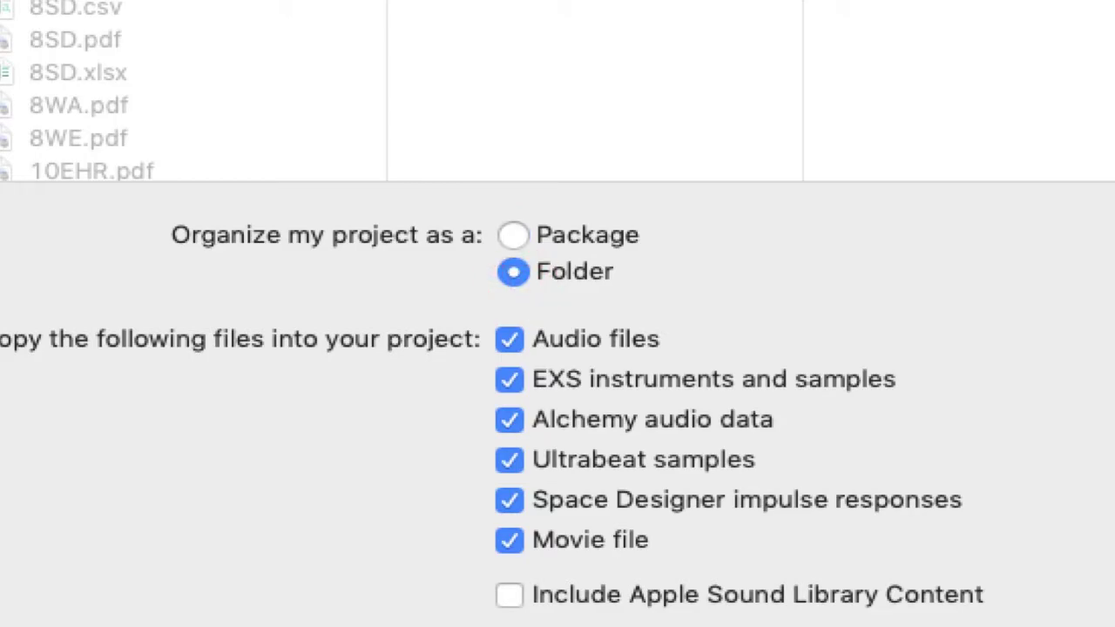
click(1093, 612)
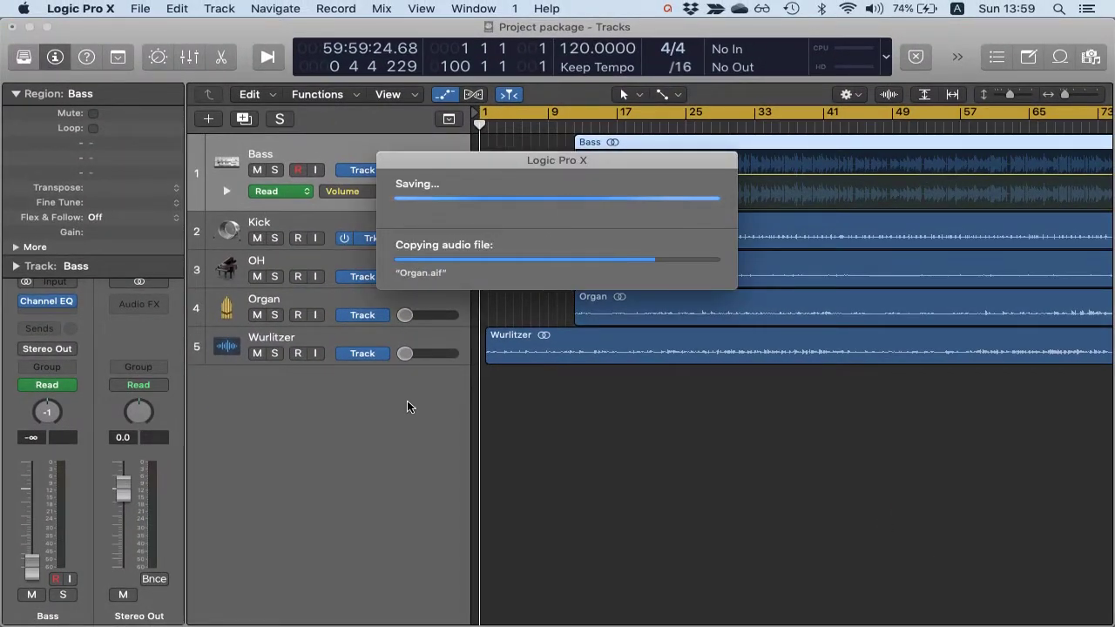
Switch to Finder, show the TEST folder as icons and open the "Project 1 old fashioned" folder inside it
click(92, 601)
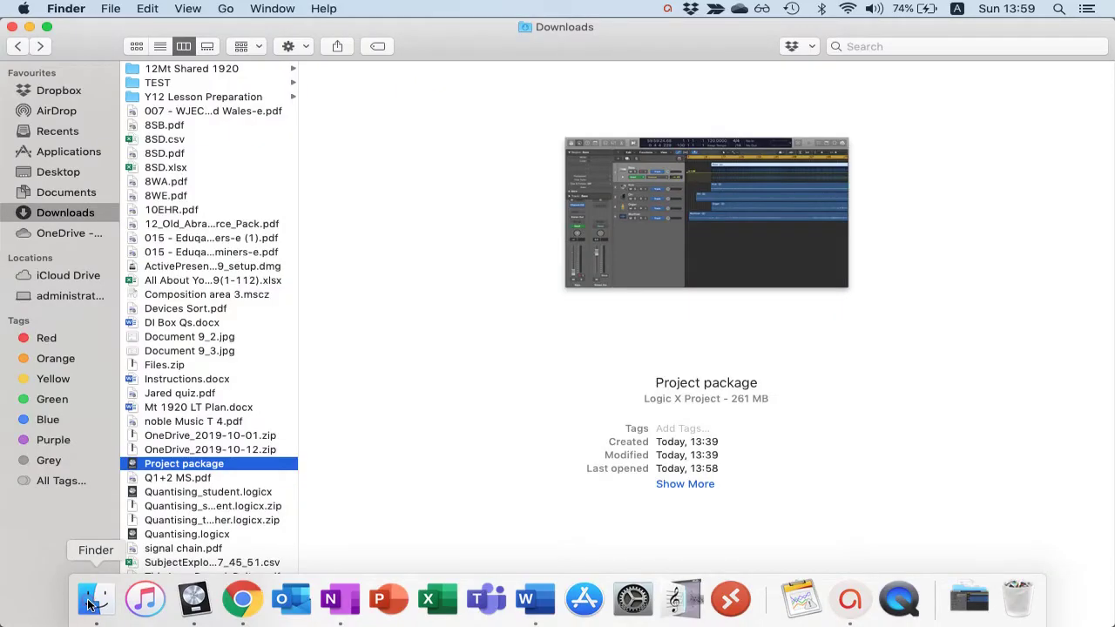
click(165, 81)
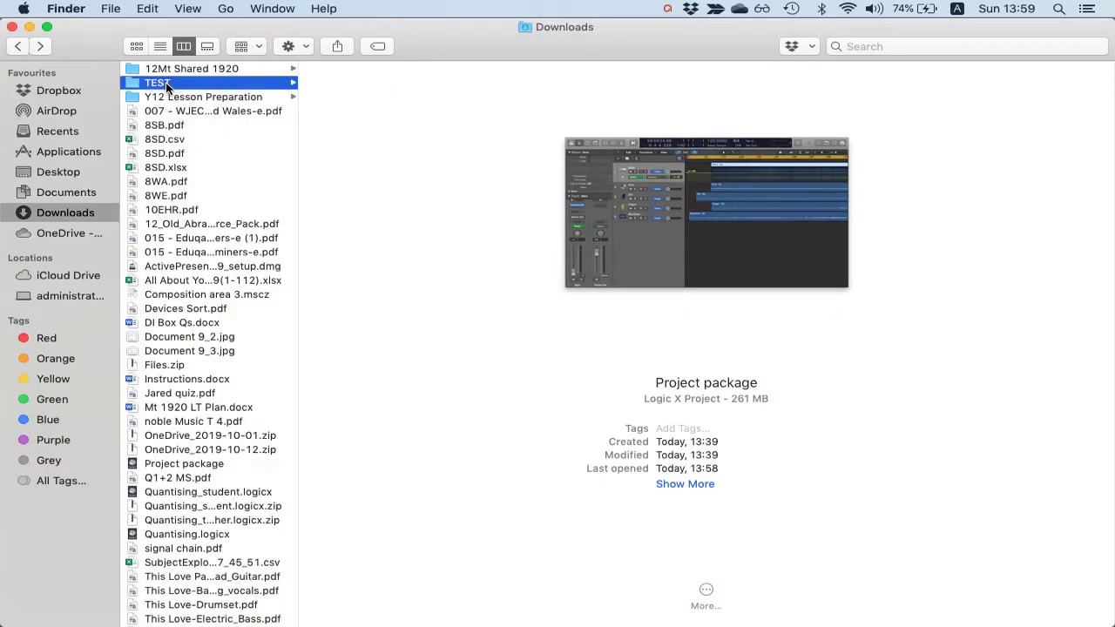
click(135, 46)
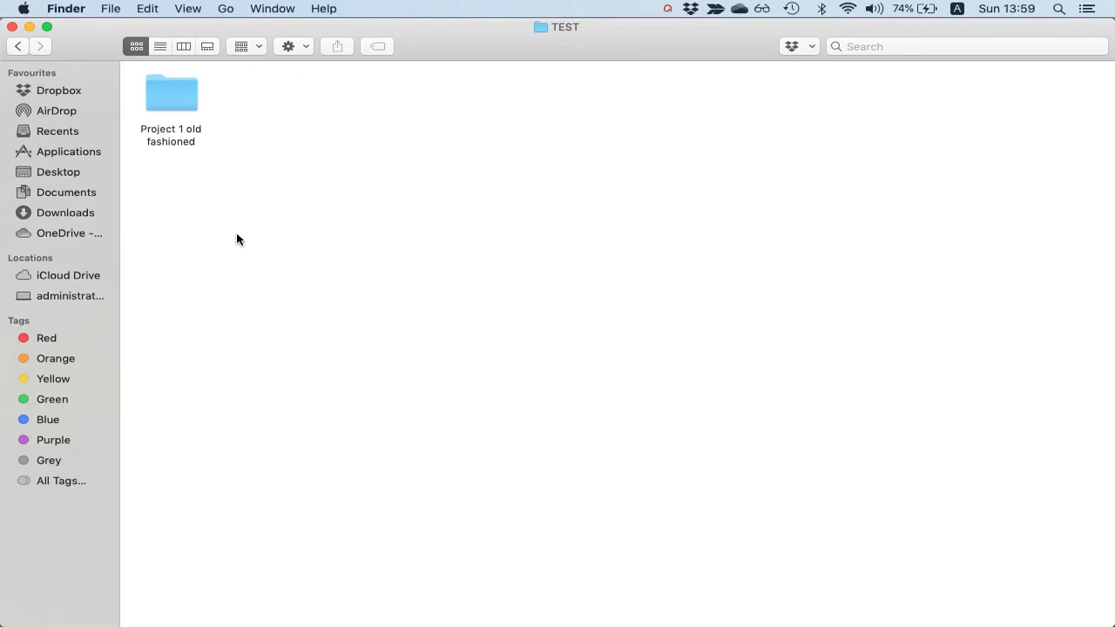
click(174, 101)
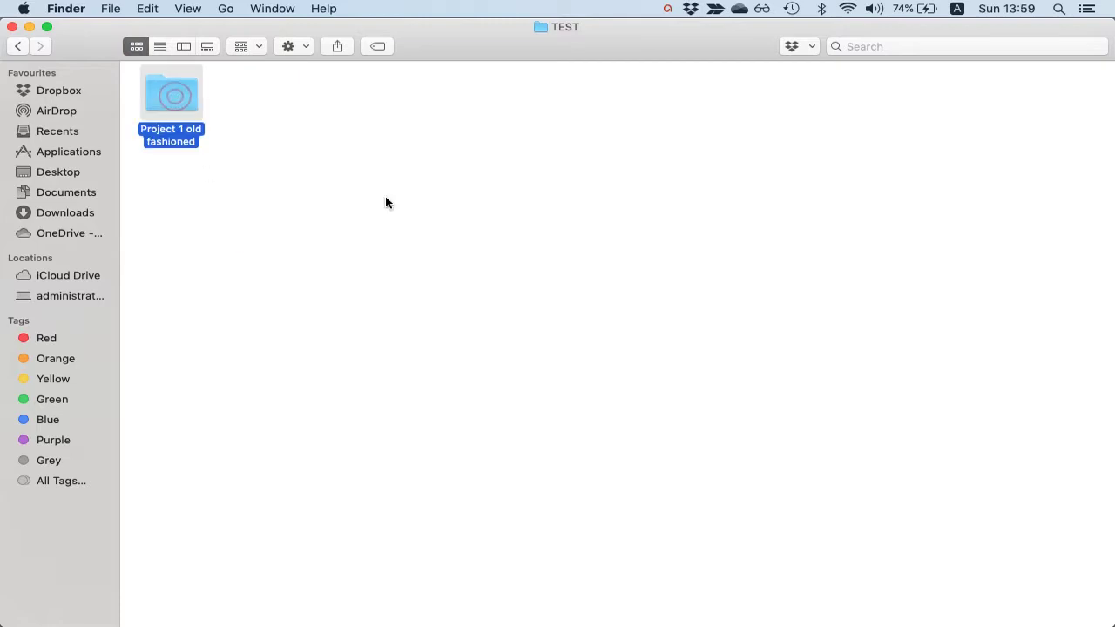
click(405, 215)
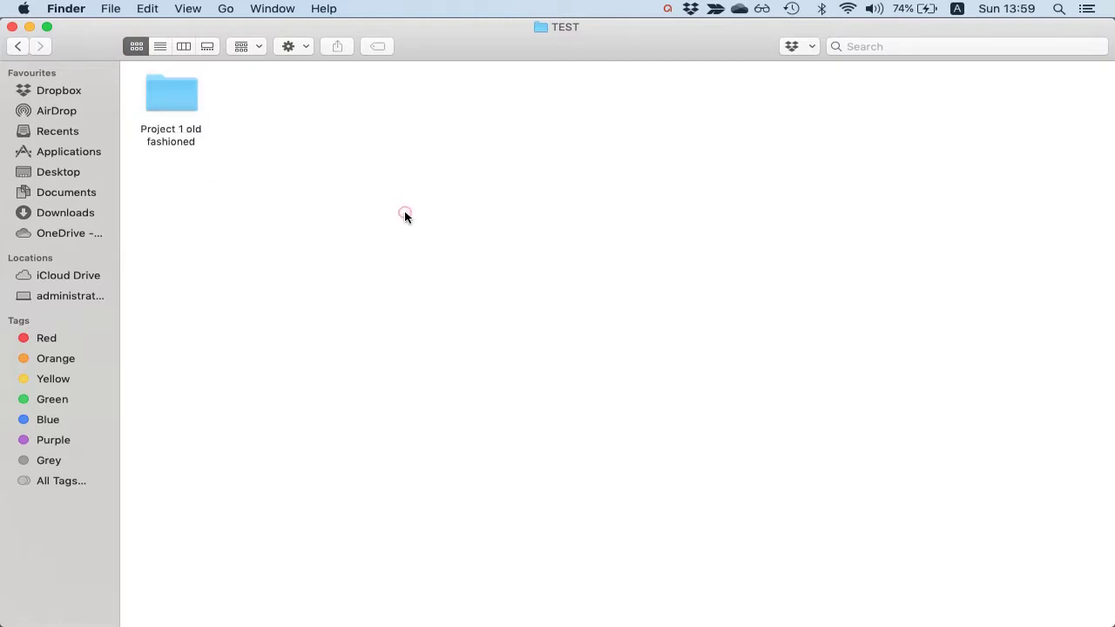
double_click(181, 103)
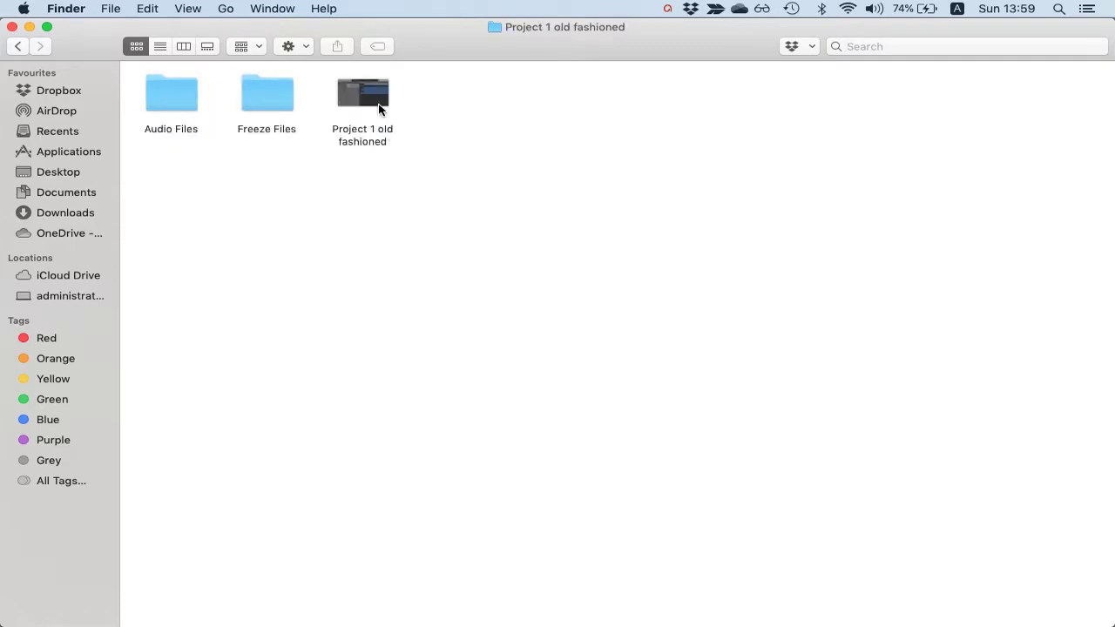
Examine the contents of the project folder: the project file, the Audio Files folder and the Freeze Files folder
click(361, 82)
click(452, 144)
mouse_move(364, 94)
mouse_down()
mouse_move(373, 120)
mouse_move(373, 96)
mouse_up()
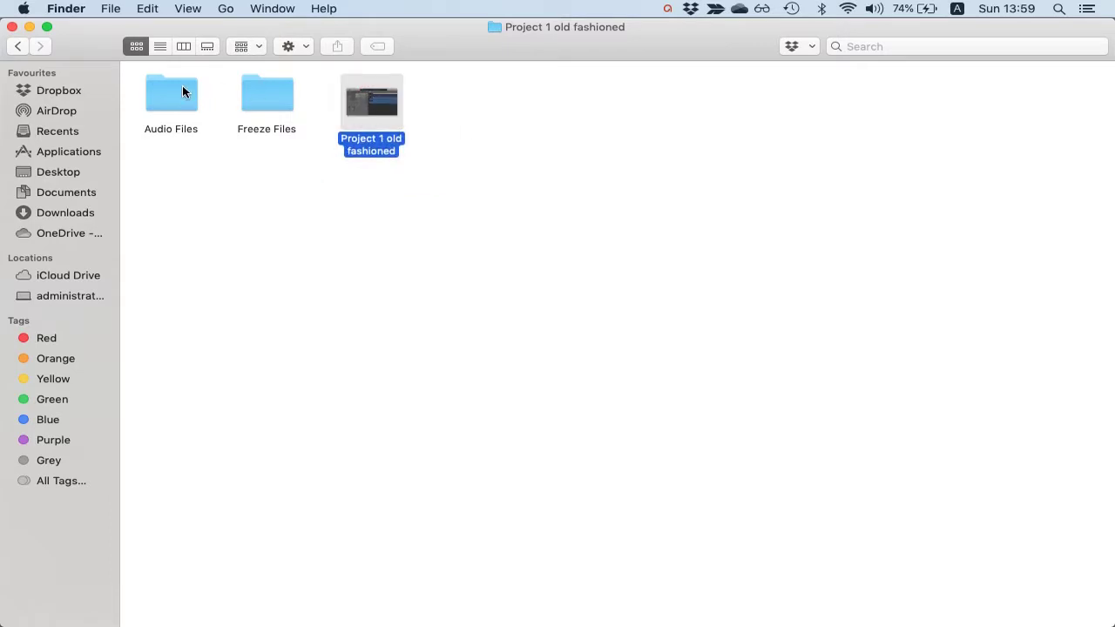
click(182, 87)
click(266, 91)
Copy only the "Project 1 old fashioned" project file into a new folder named "different mac" inside TEST
click(383, 86)
click(20, 48)
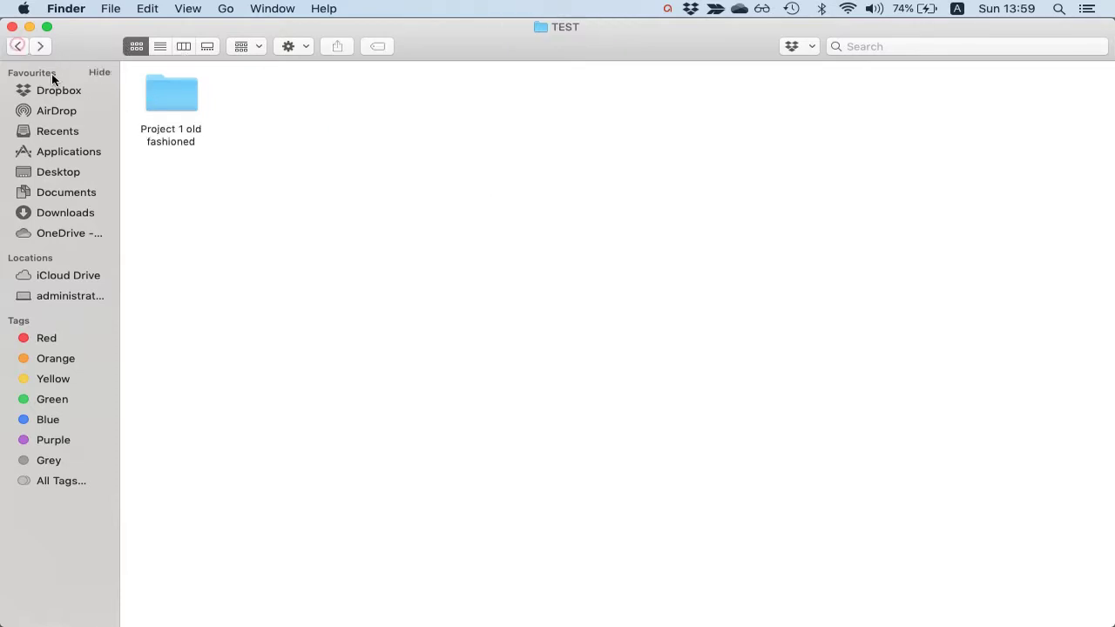
right_click(178, 202)
click(227, 209)
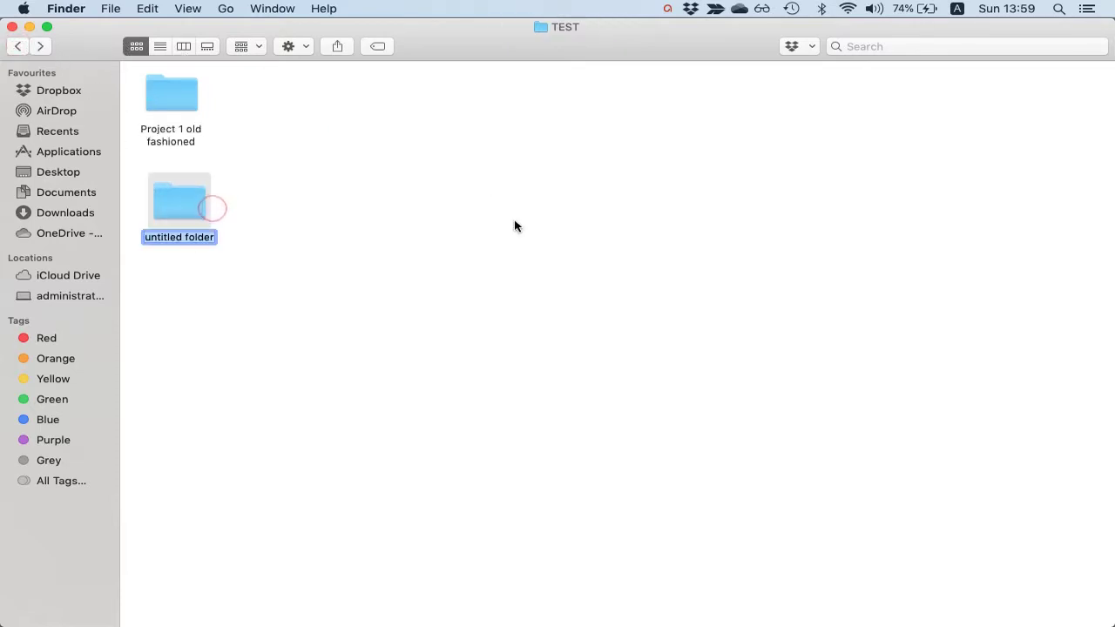
text(differe)
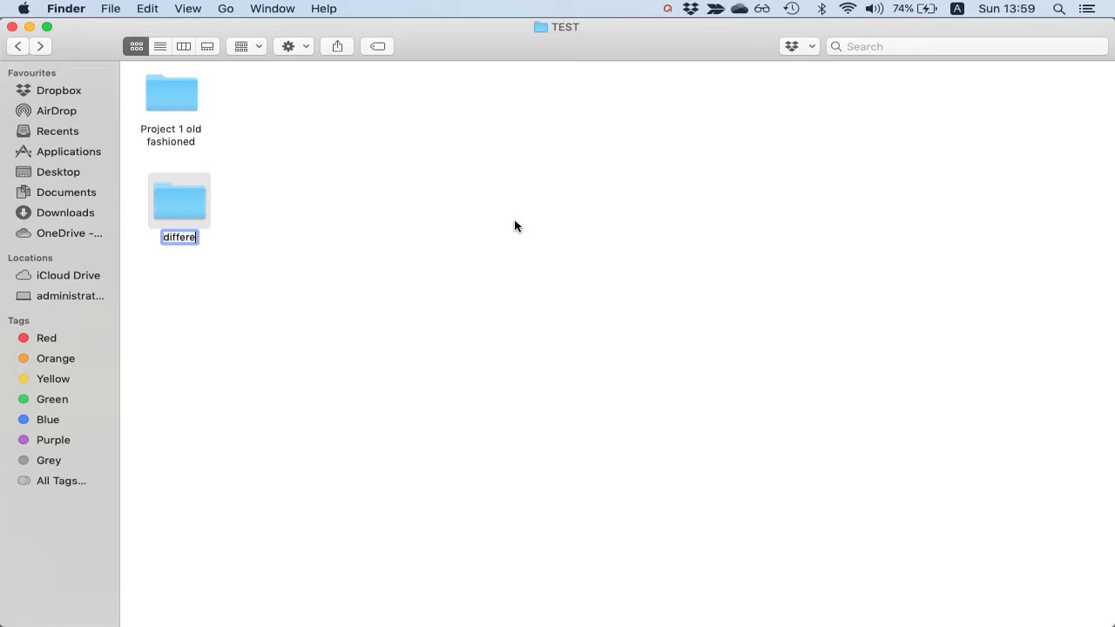
text(nt mac)
key(Return)
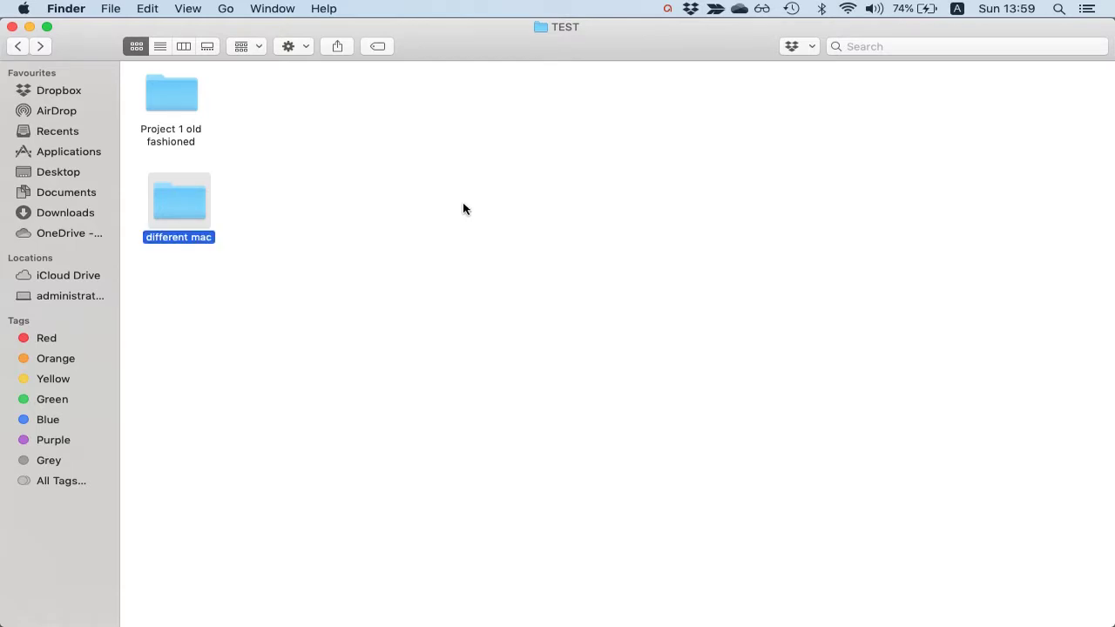
double_click(168, 202)
key(super+v)
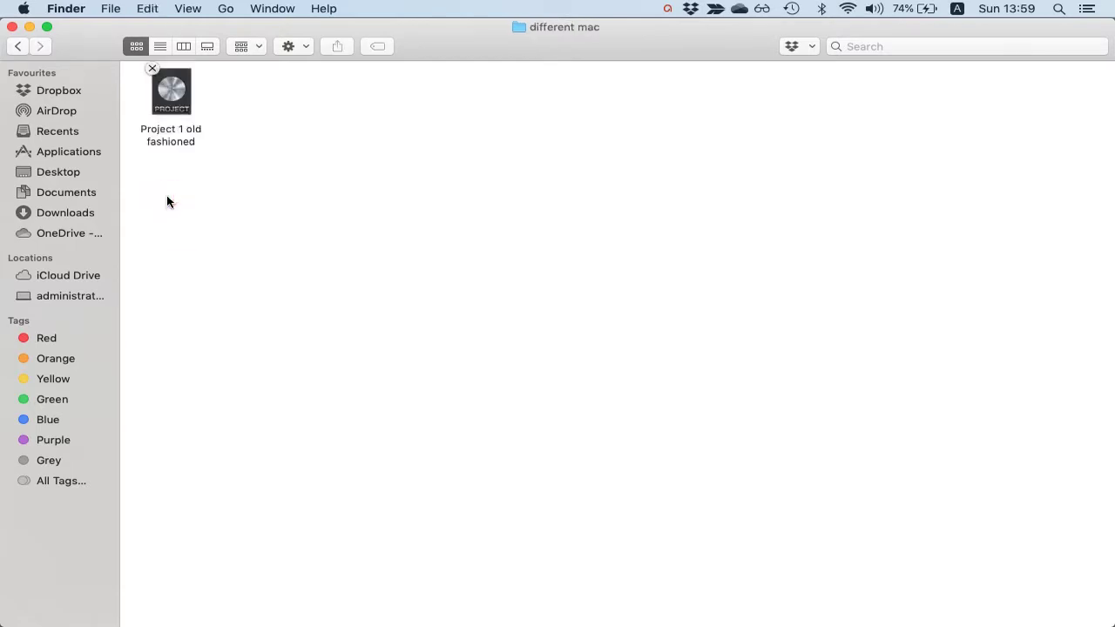
Open the copied project in Logic Pro X, closing the current one, and skip all the missing audio files
double_click(173, 102)
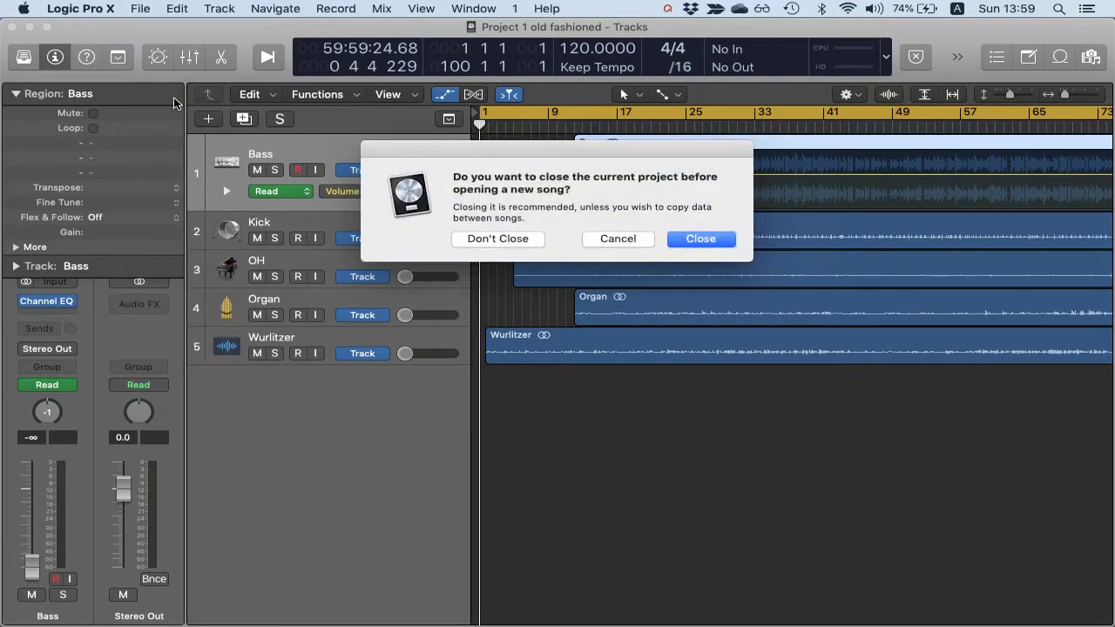
click(684, 240)
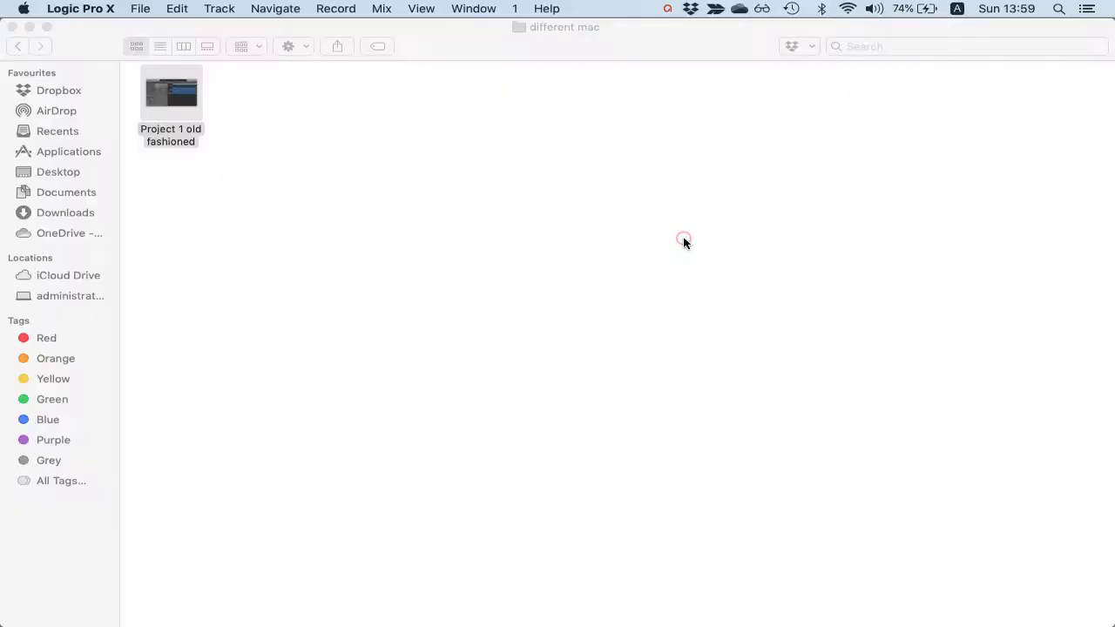
click(660, 243)
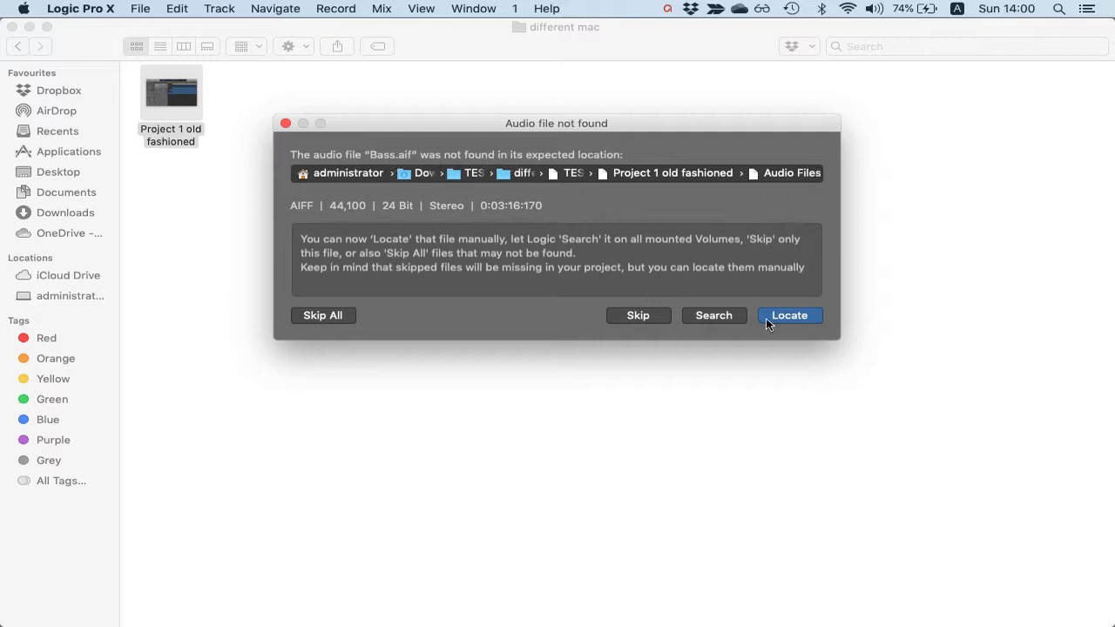
click(639, 315)
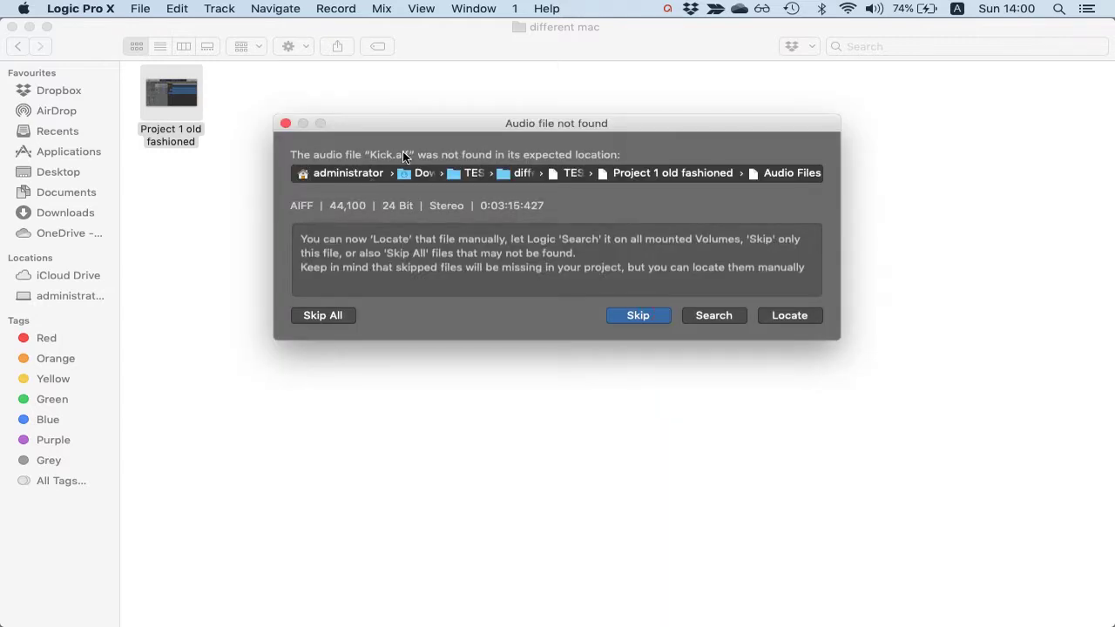
click(329, 317)
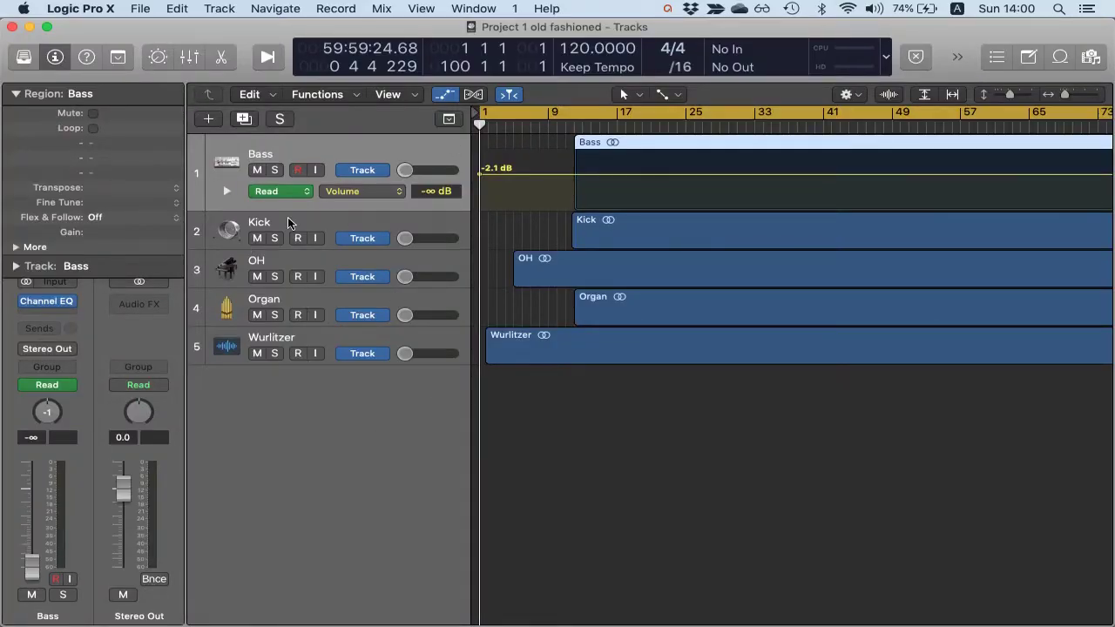
Hide the track automation and check the Bass, Kick, OH, Organ and Wurlitzer regions for audio waveforms
click(290, 221)
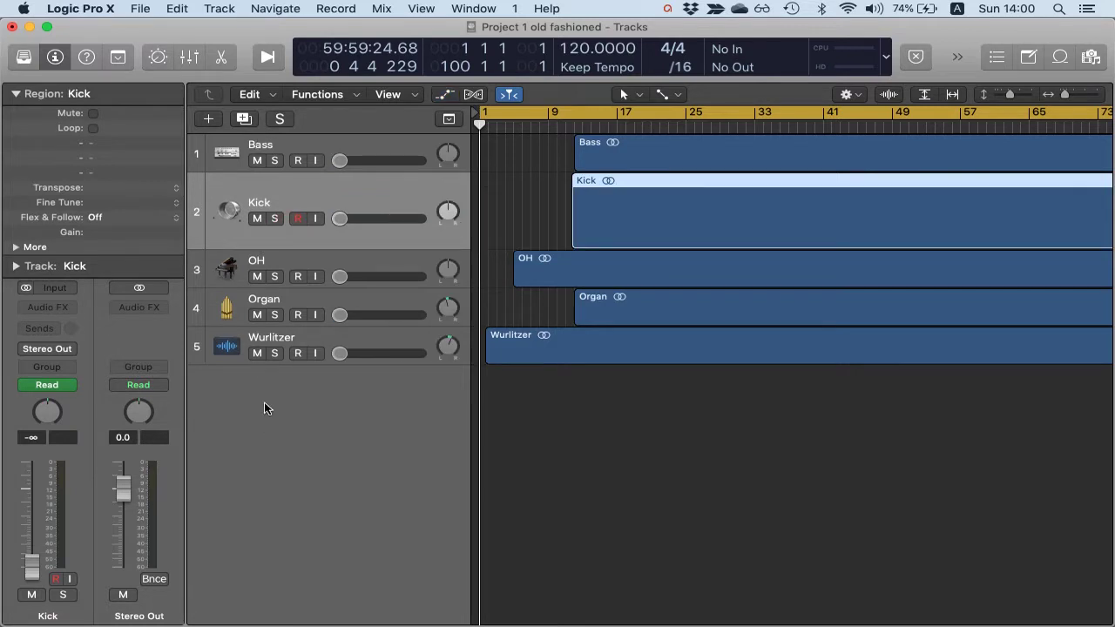
key(a)
click(748, 164)
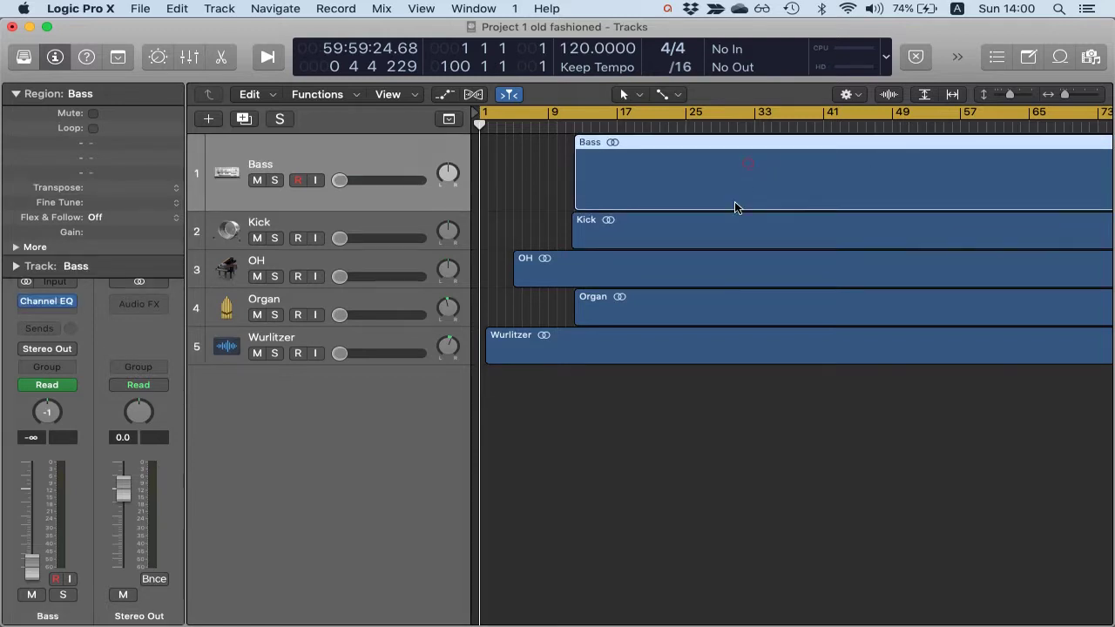
click(721, 242)
click(709, 279)
click(711, 305)
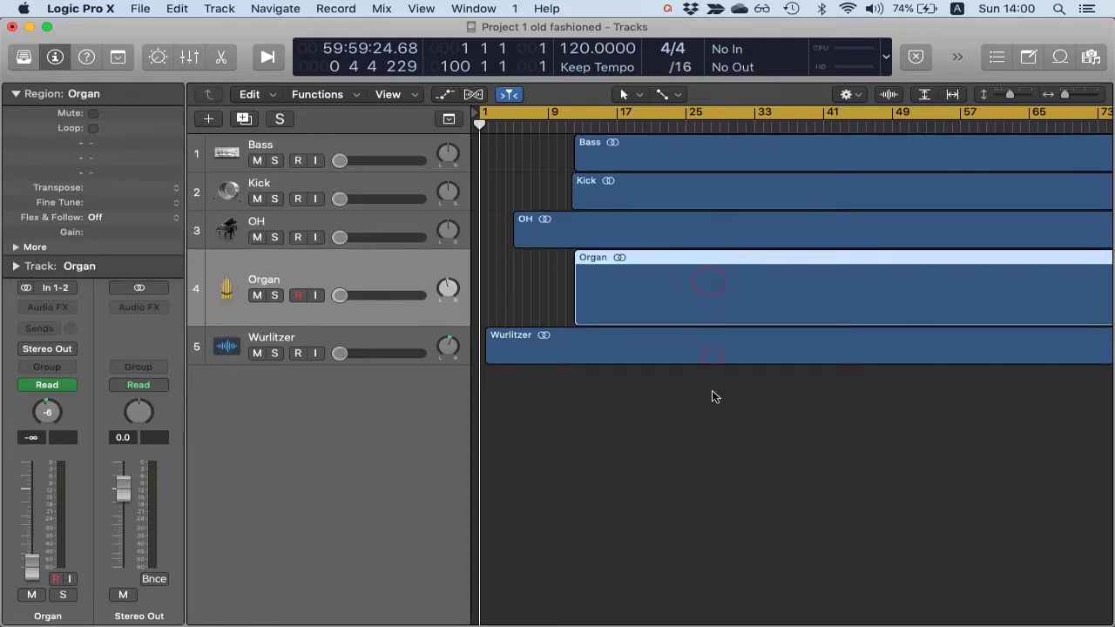
click(711, 396)
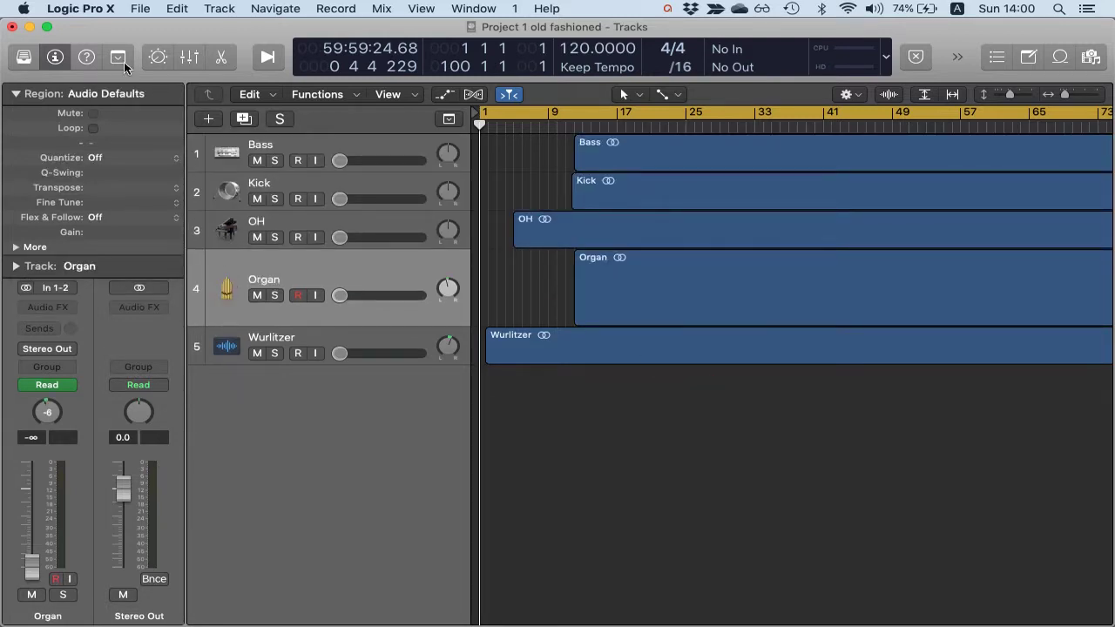
Switch to Finder, return to the TEST folder and move the "different mac" folder to the Trash
mouse_move(186, 610)
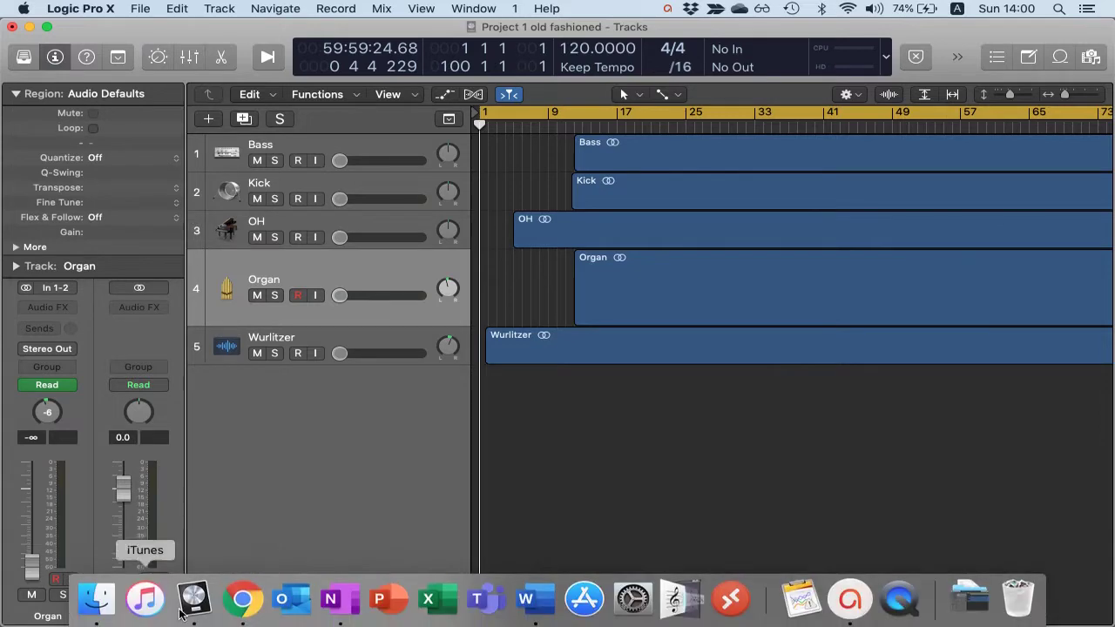
click(92, 597)
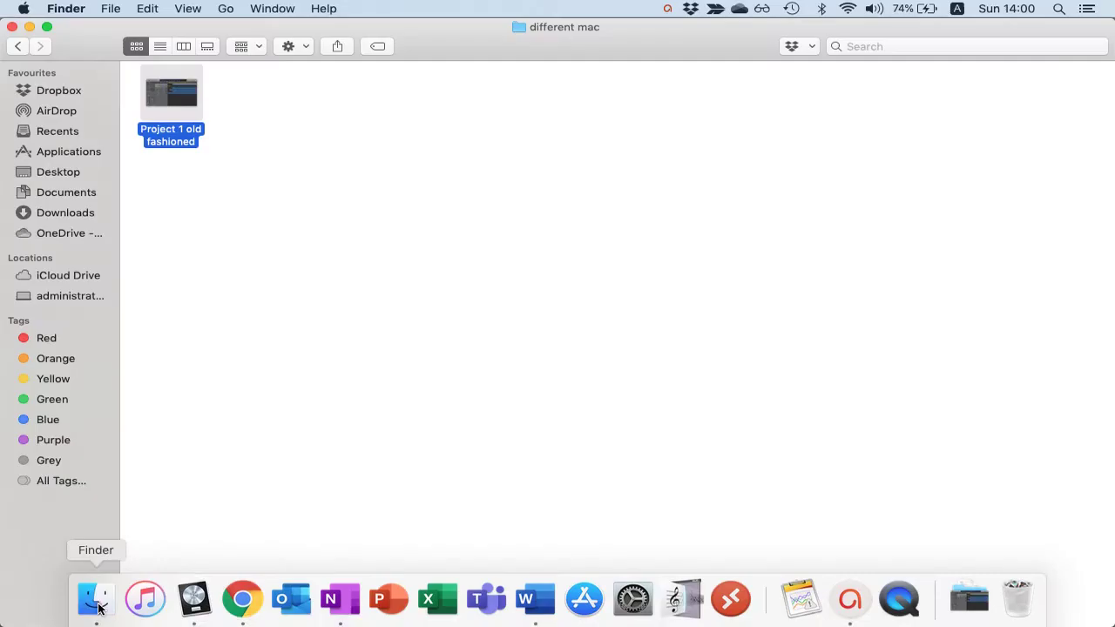
click(17, 46)
click(173, 212)
key(super+i)
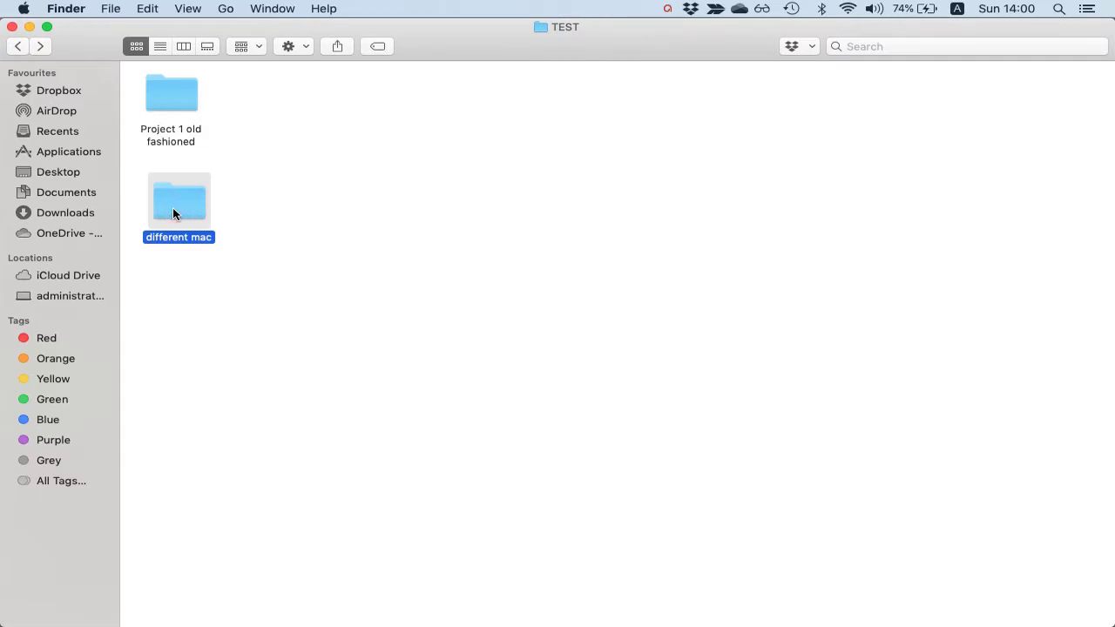
key(super+BackSpace)
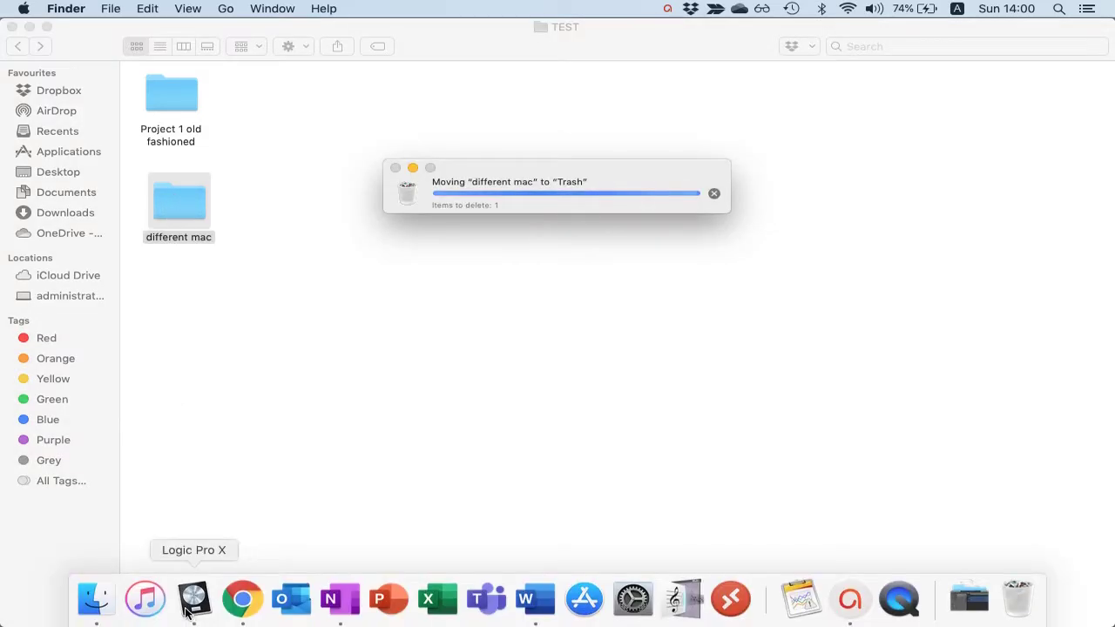
Switch back to Logic Pro X and close the "Project 1 old fashioned" project without saving its changes
click(194, 599)
right_click(199, 600)
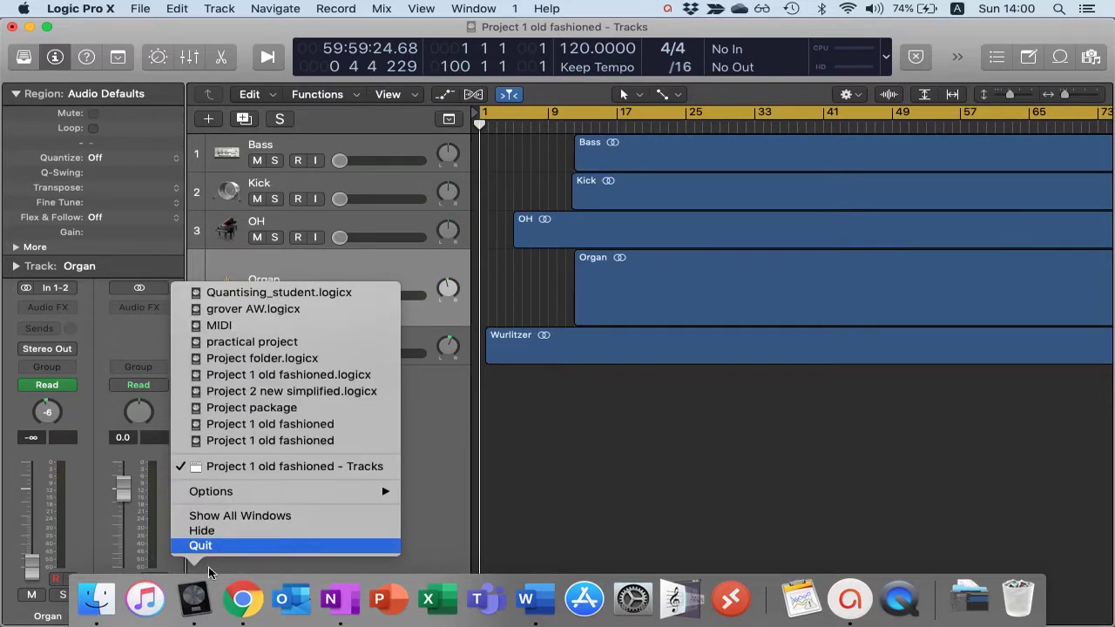
click(227, 516)
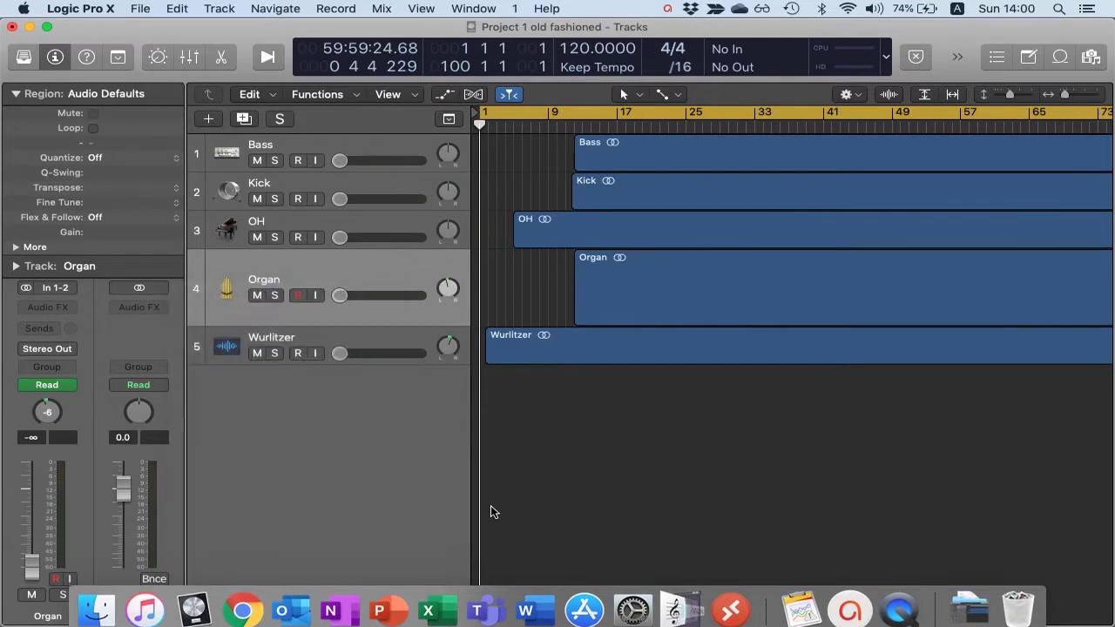
key(super+w)
click(509, 238)
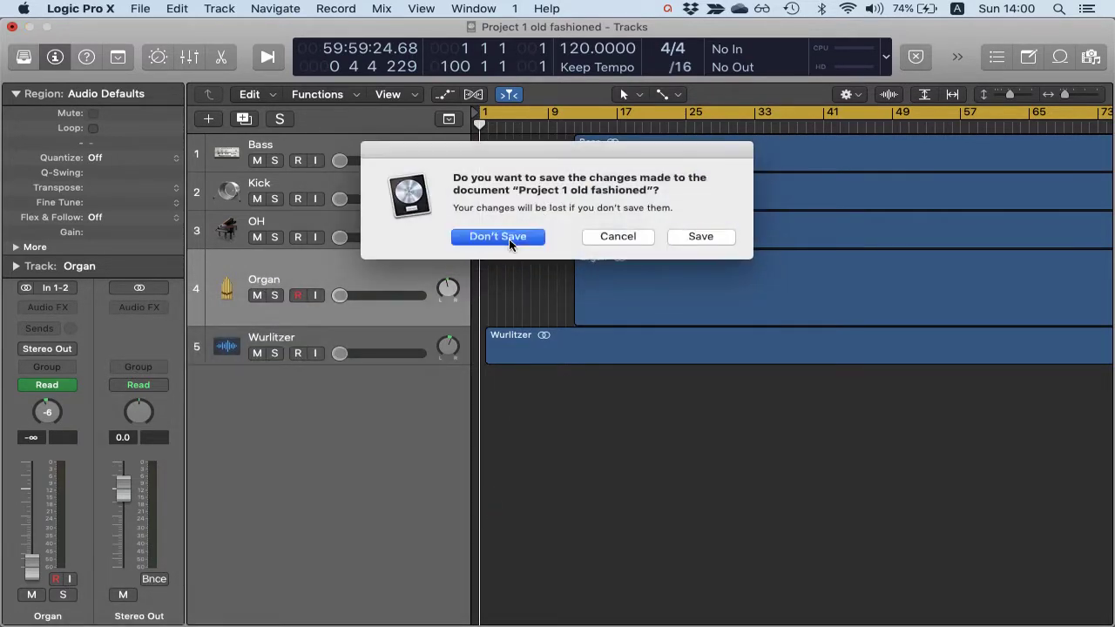
Review all items inside the "Project 1 old fashioned" folder in Finder, and return to the TEST folder
double_click(169, 92)
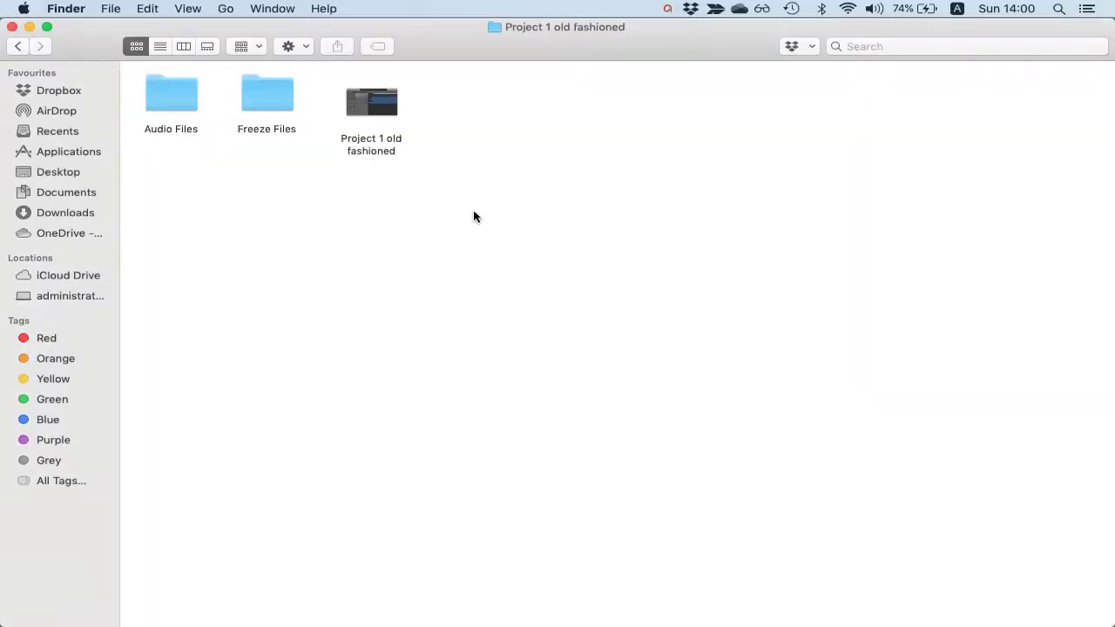
drag(486, 226, 125, 92)
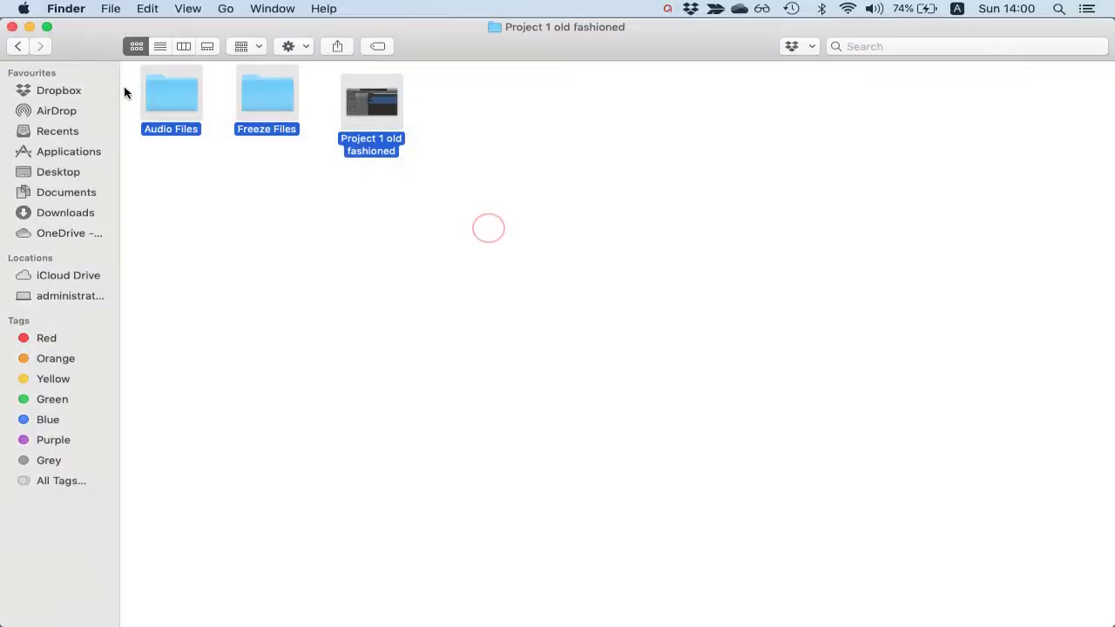
click(18, 47)
click(187, 87)
click(254, 127)
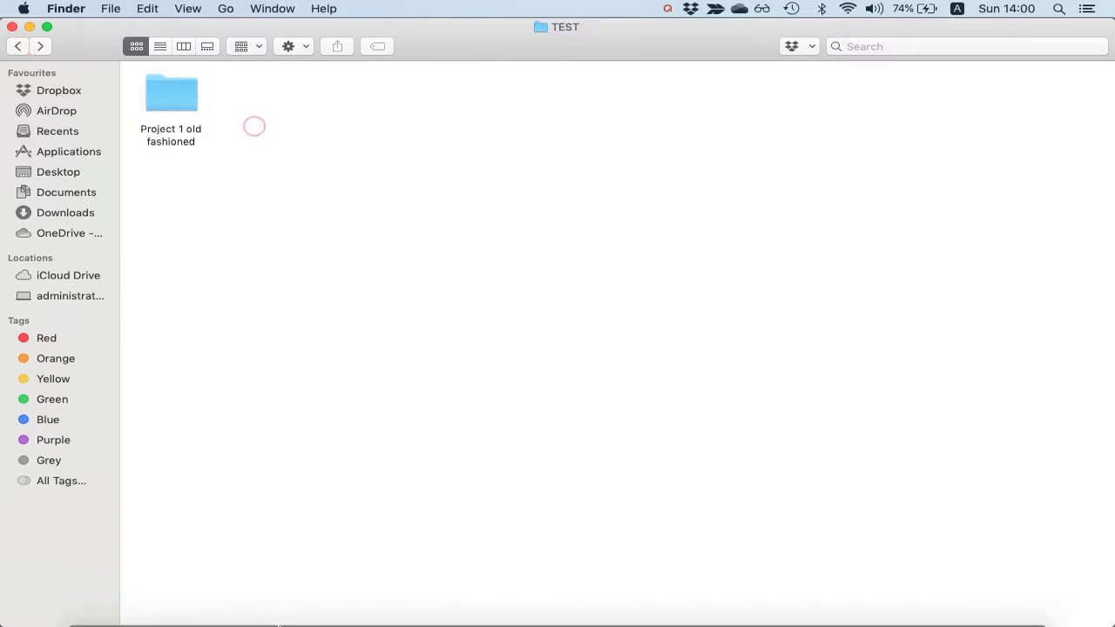
Check the Audio Files and Freeze Files folders inside "Project 1 old fashioned", and return to the TEST folder
double_click(165, 98)
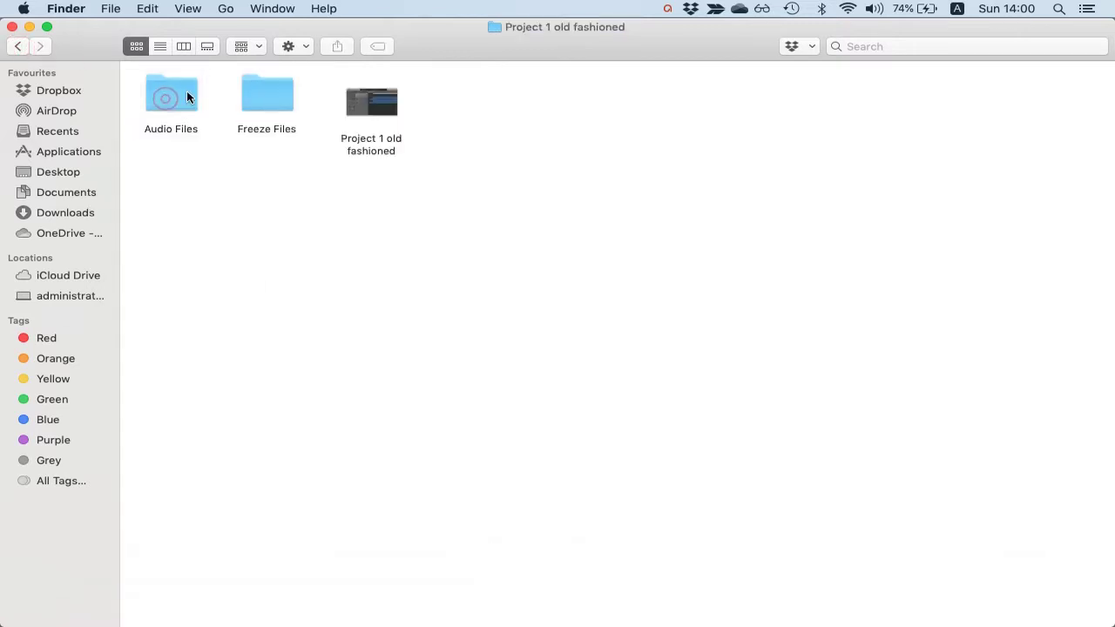
double_click(188, 98)
click(18, 46)
double_click(265, 108)
click(19, 47)
click(18, 46)
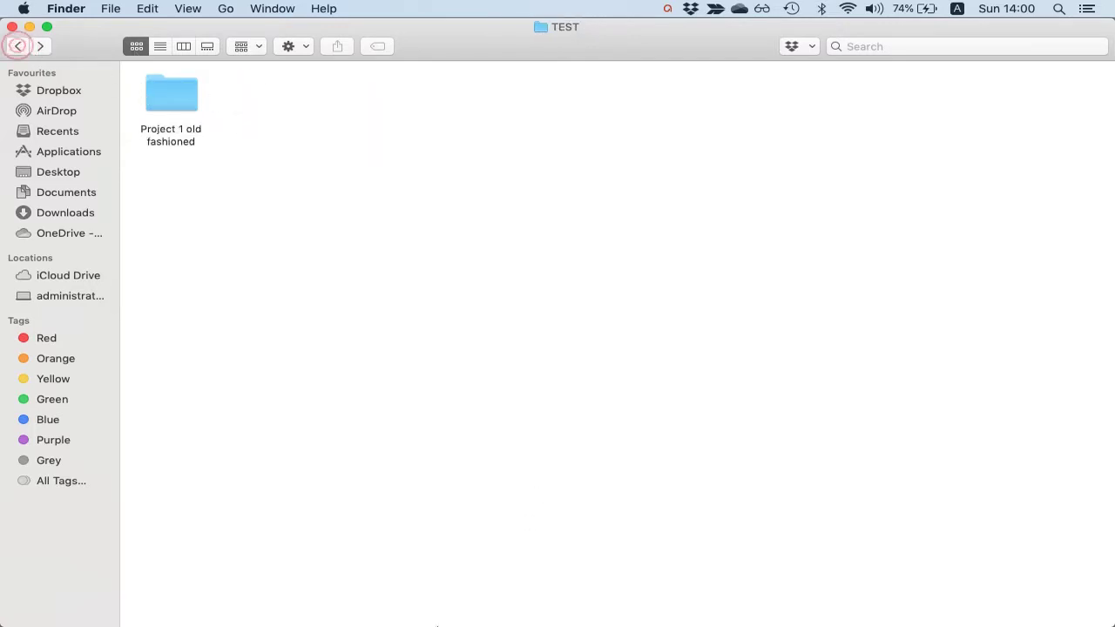
click(199, 598)
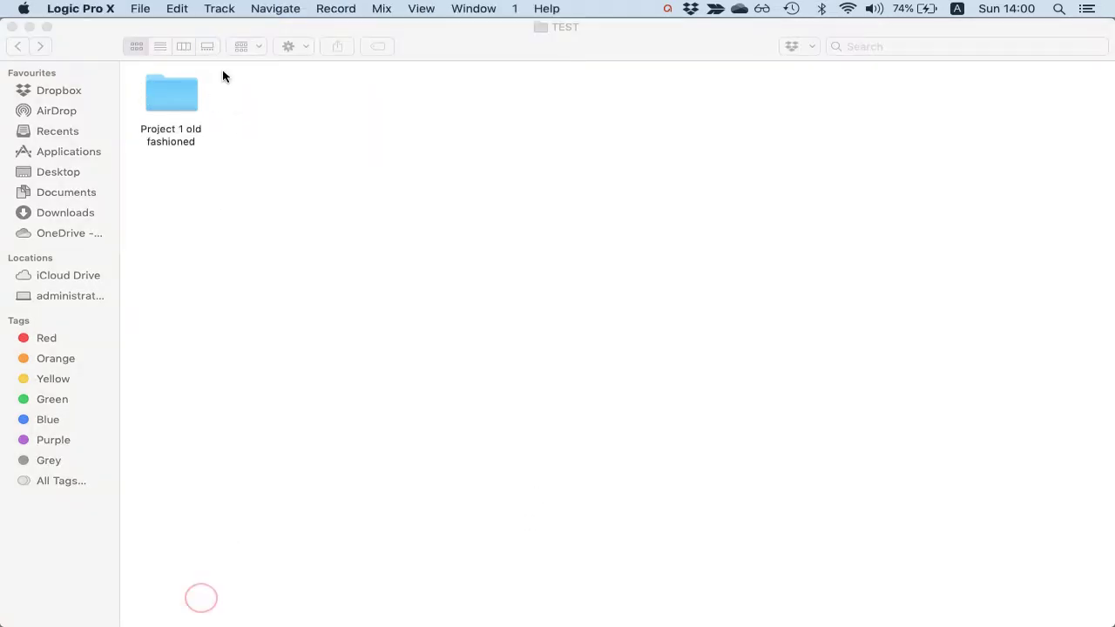
click(141, 8)
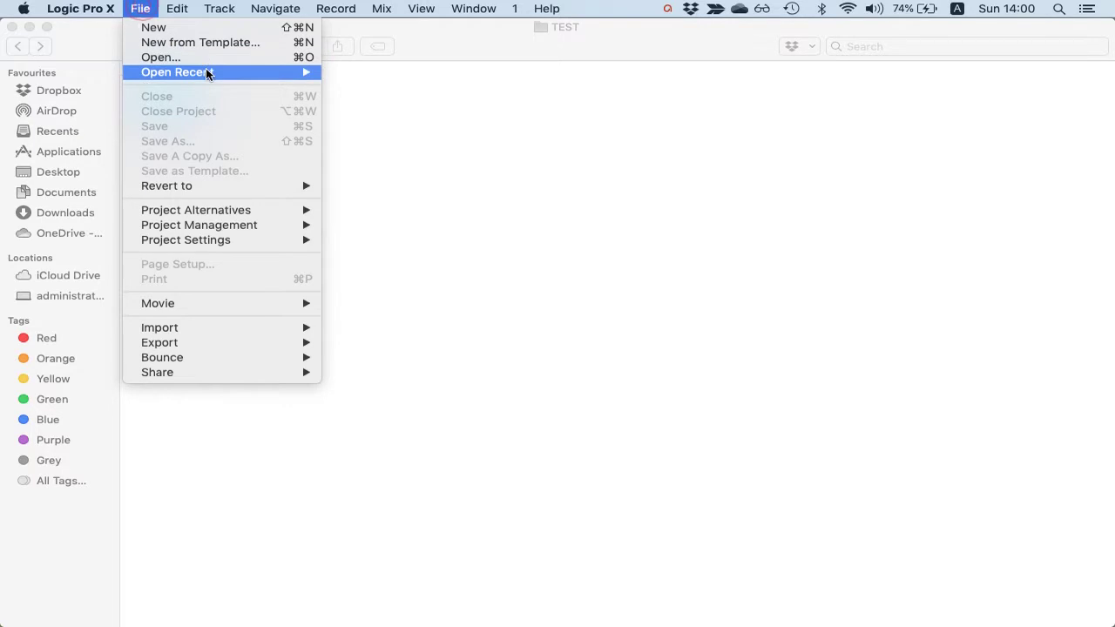
click(613, 156)
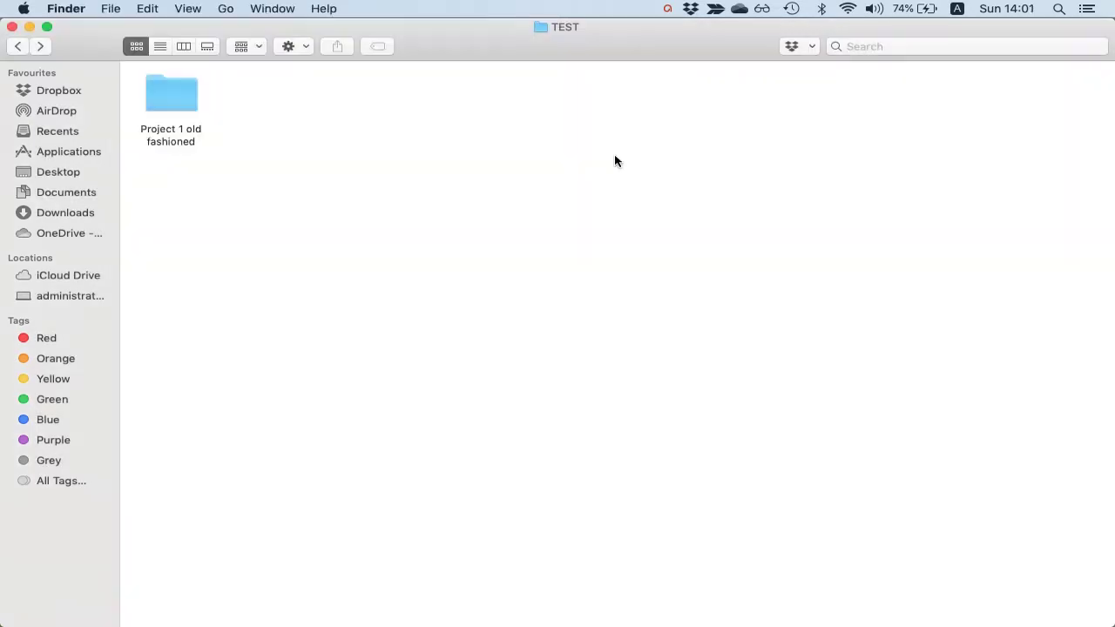
Open the "Project 1 old fashioned" project in Logic Pro X from its project folder
double_click(167, 97)
click(346, 132)
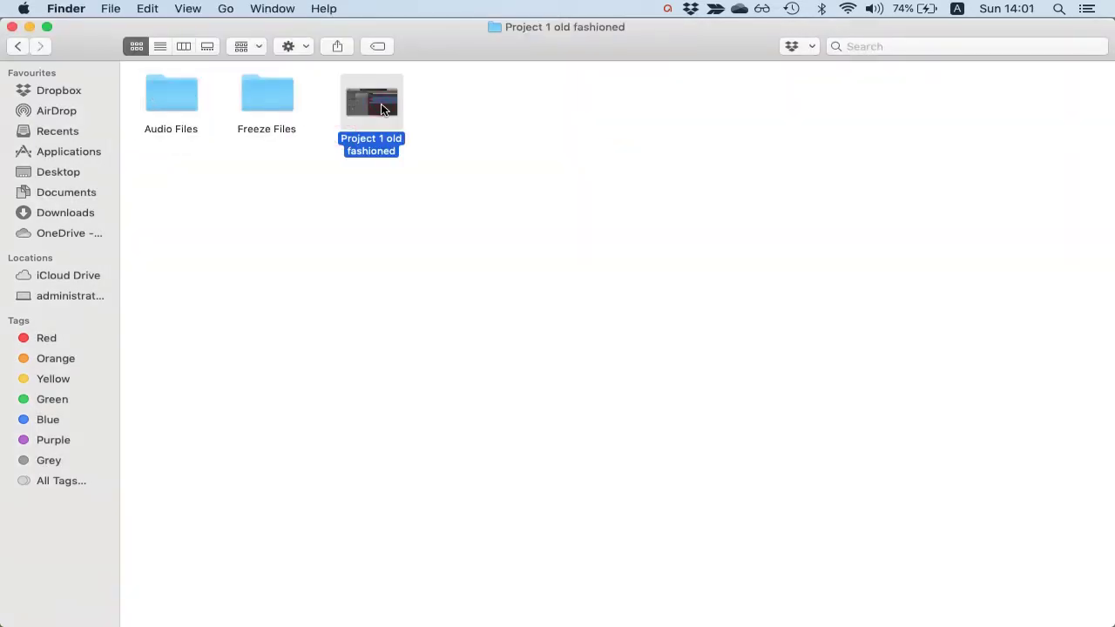
double_click(381, 108)
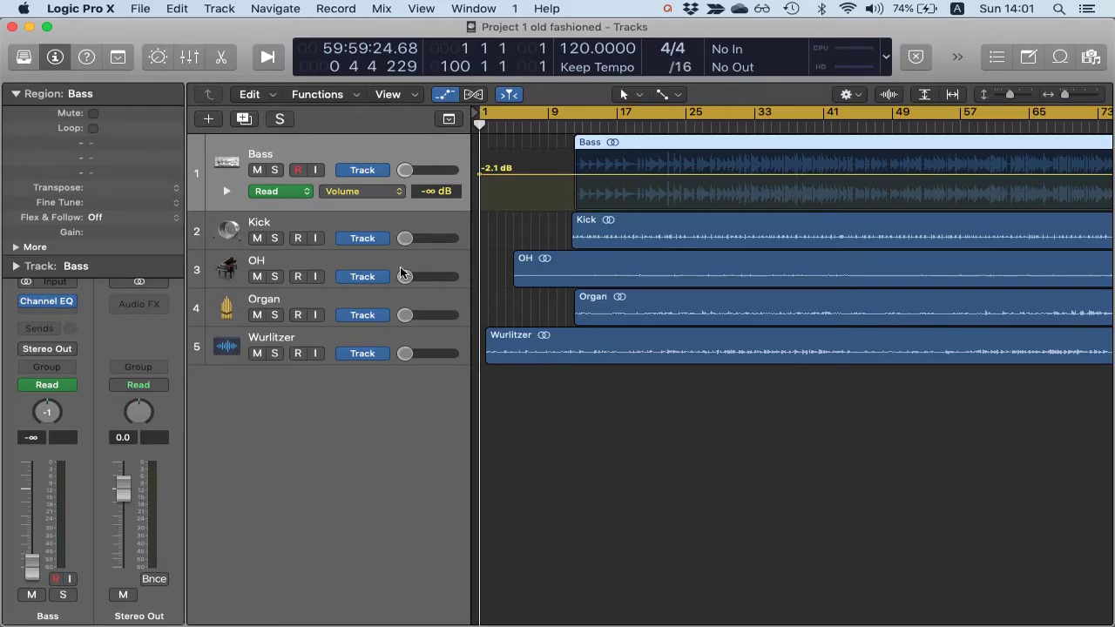
Switch to Finder and review the contents of the project's Audio Files folder, returning to the project folder
key(super+Tab)
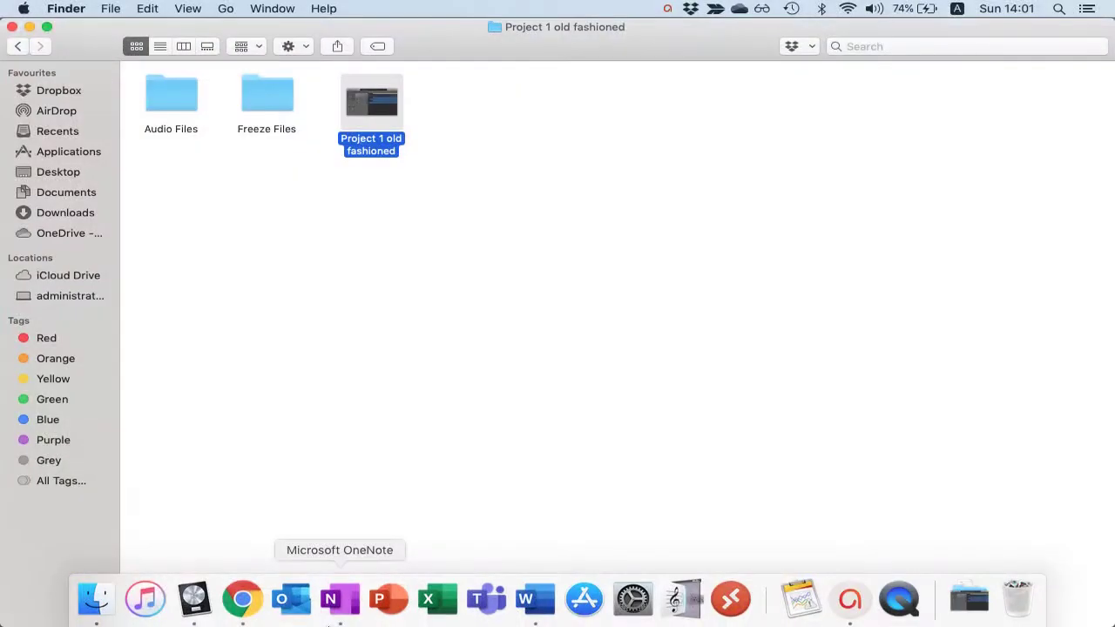
click(180, 96)
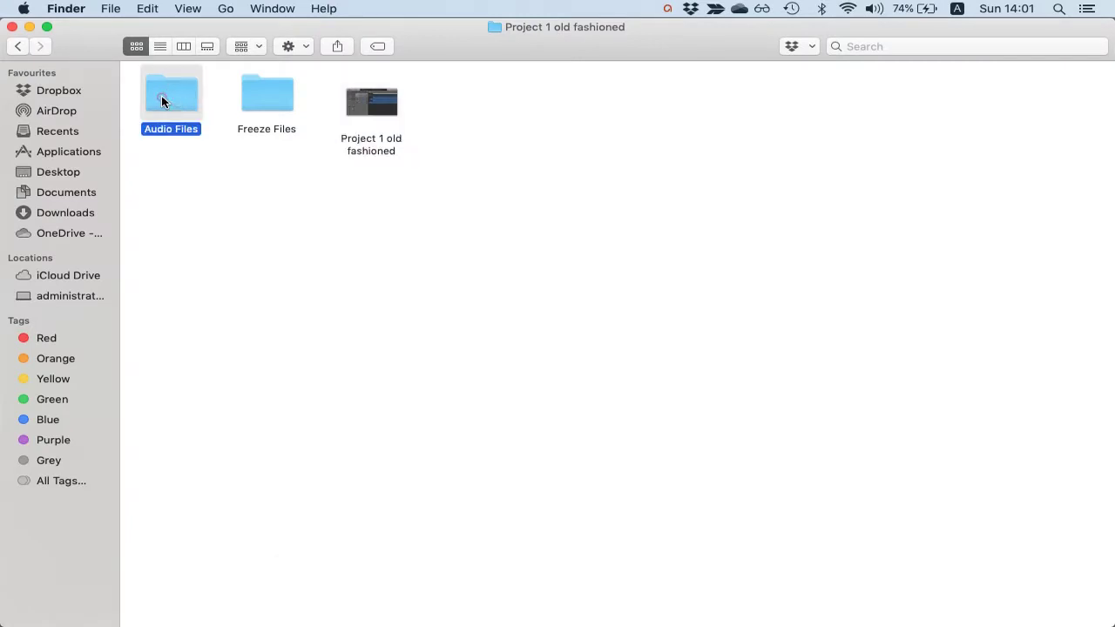
double_click(162, 96)
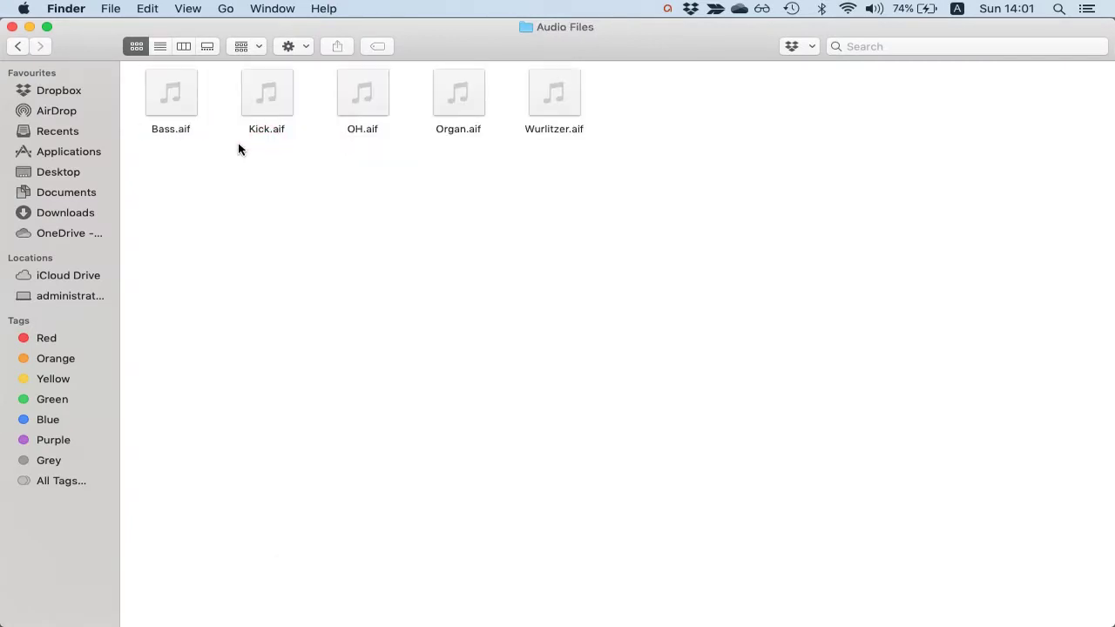
click(17, 47)
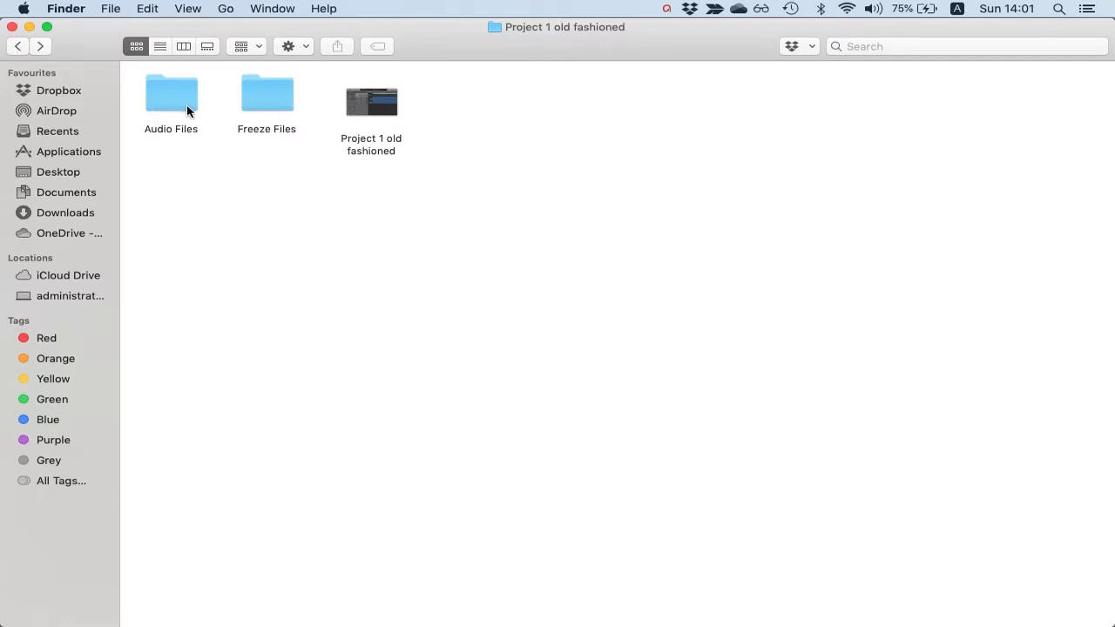
Rename the Audio Files folder as "Audio Files1"
click(414, 155)
click(166, 90)
key(Return)
text(1)
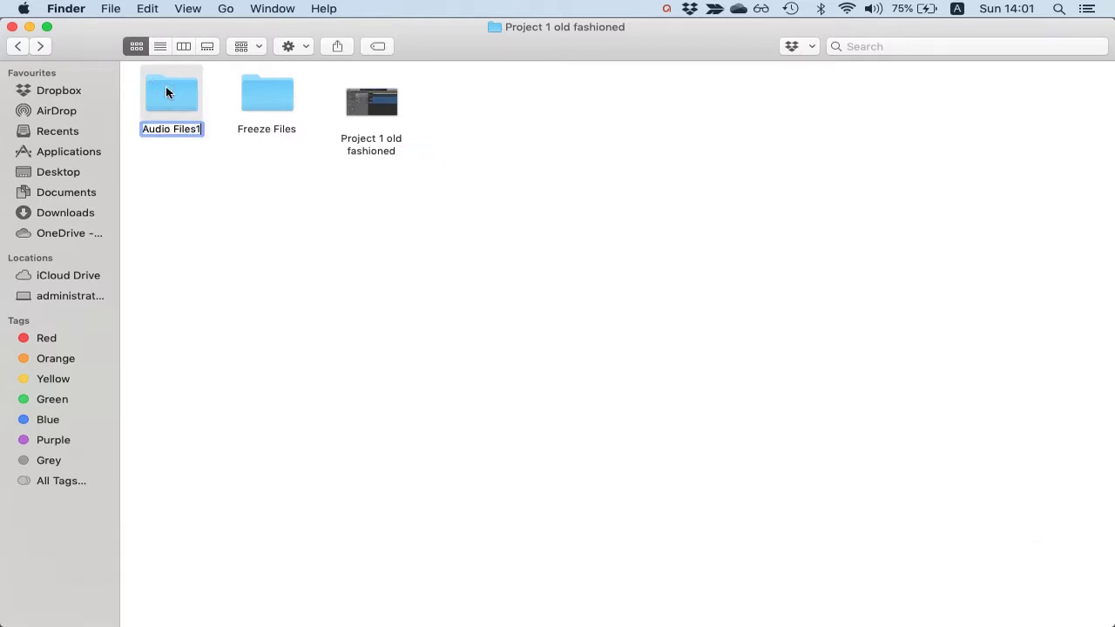
key(Return)
Close the project in Logic Pro X, and briefly reopen it from Finder with all missing audio files skipped
click(193, 598)
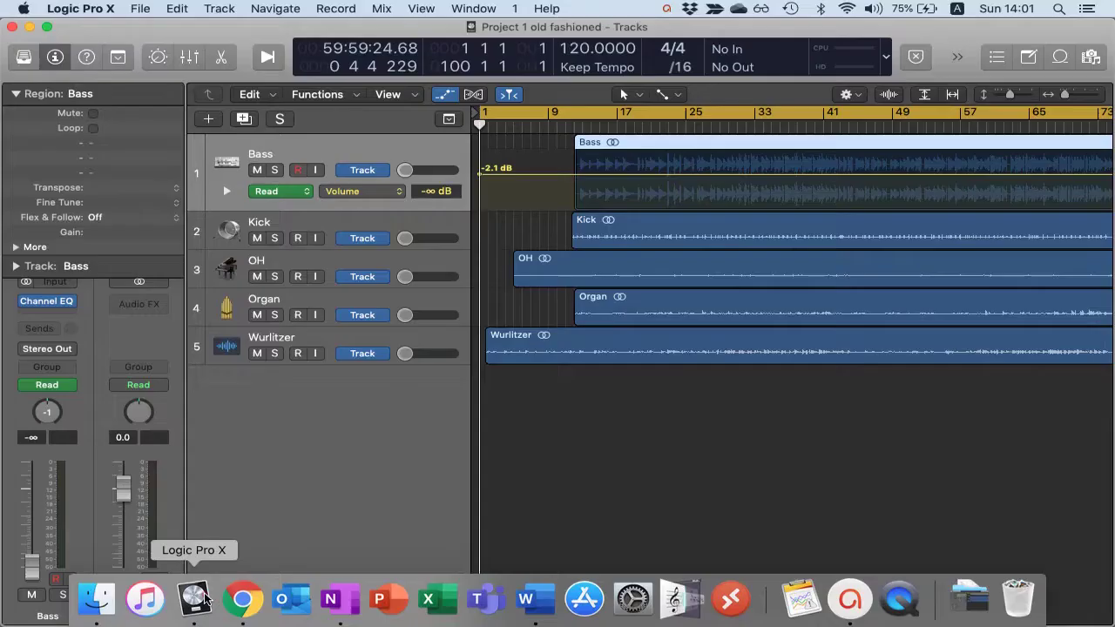
key(super+w)
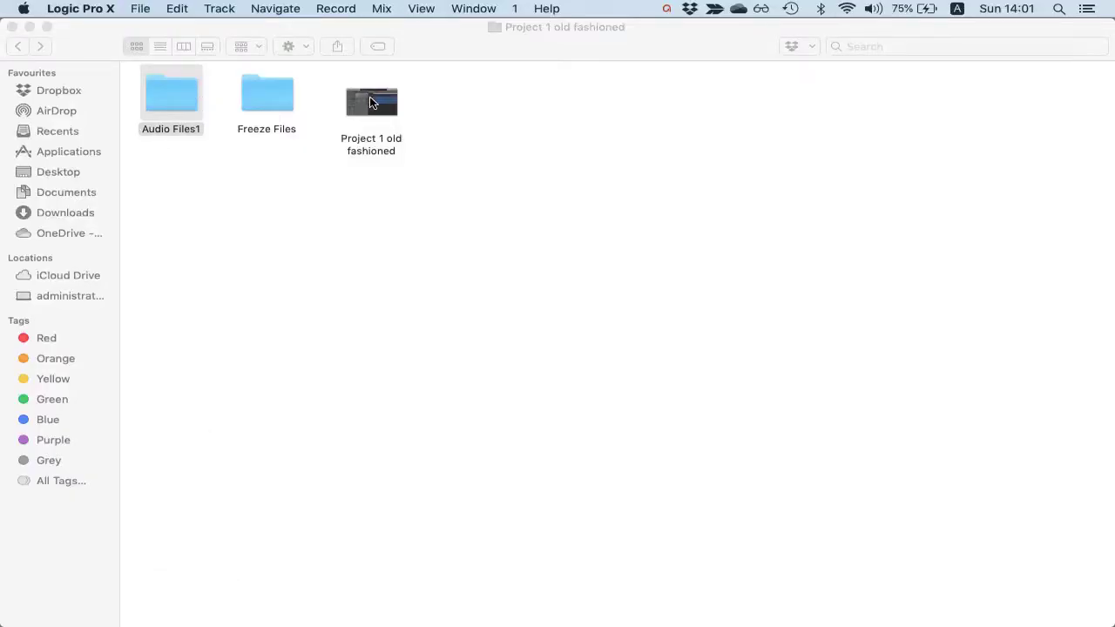
double_click(371, 102)
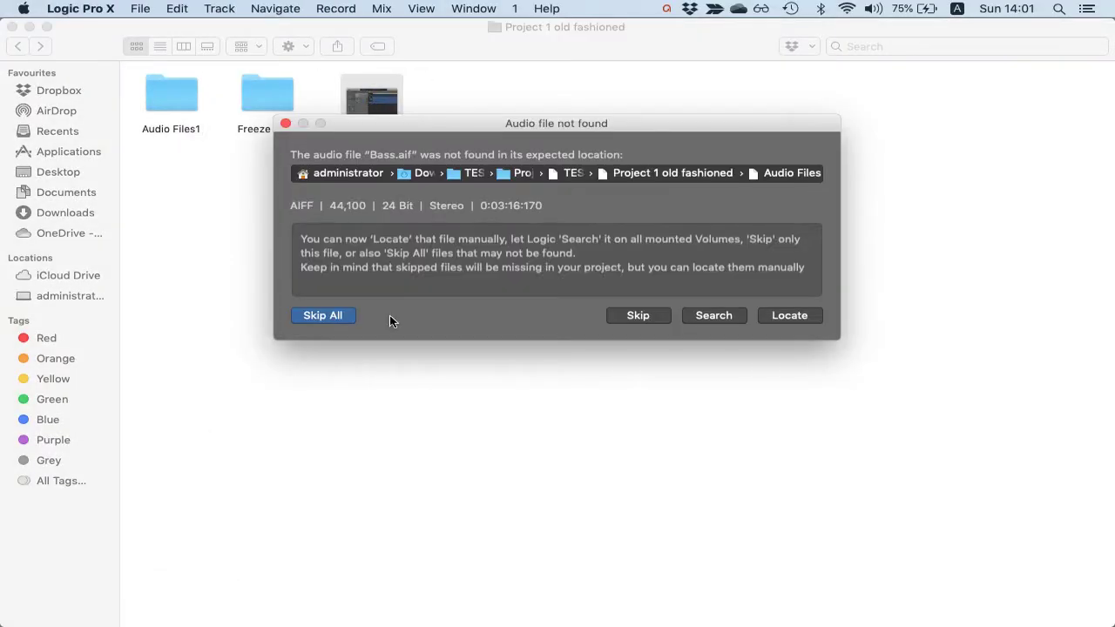
click(324, 316)
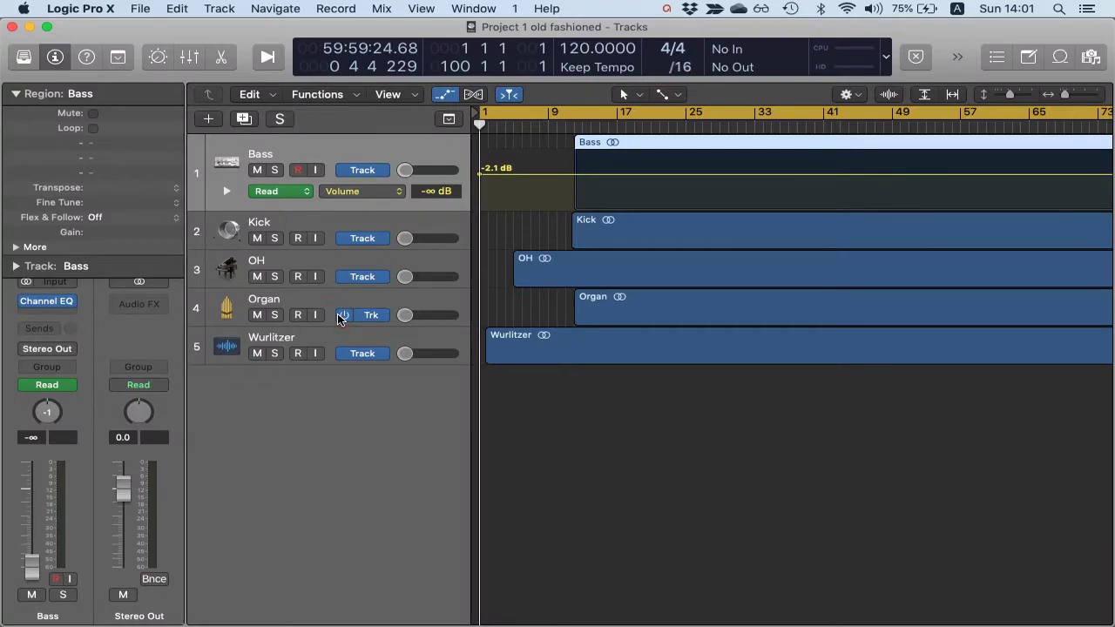
key(super+w)
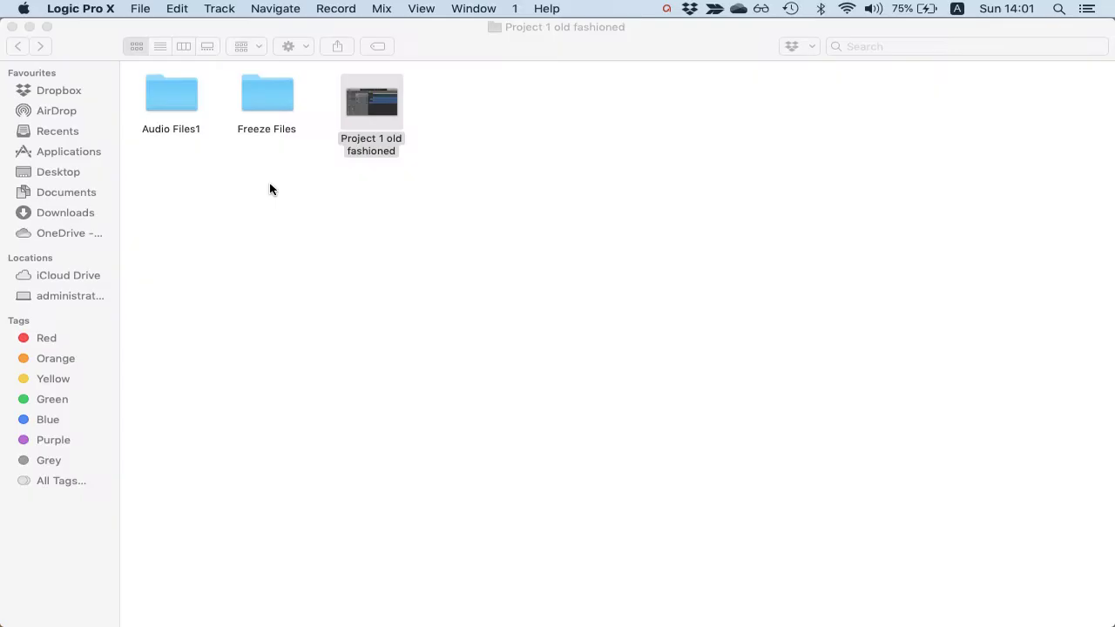
Restore the name of the "Audio Files1" folder to "Audio Files"
click(161, 98)
key(Return)
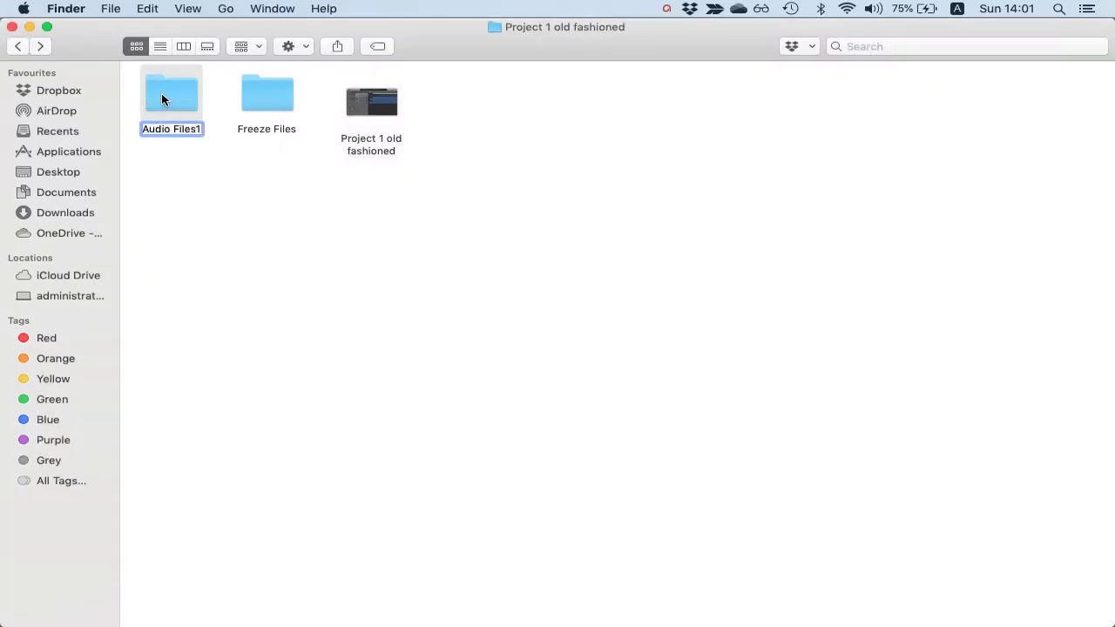
key(Right)
key(BackSpace)
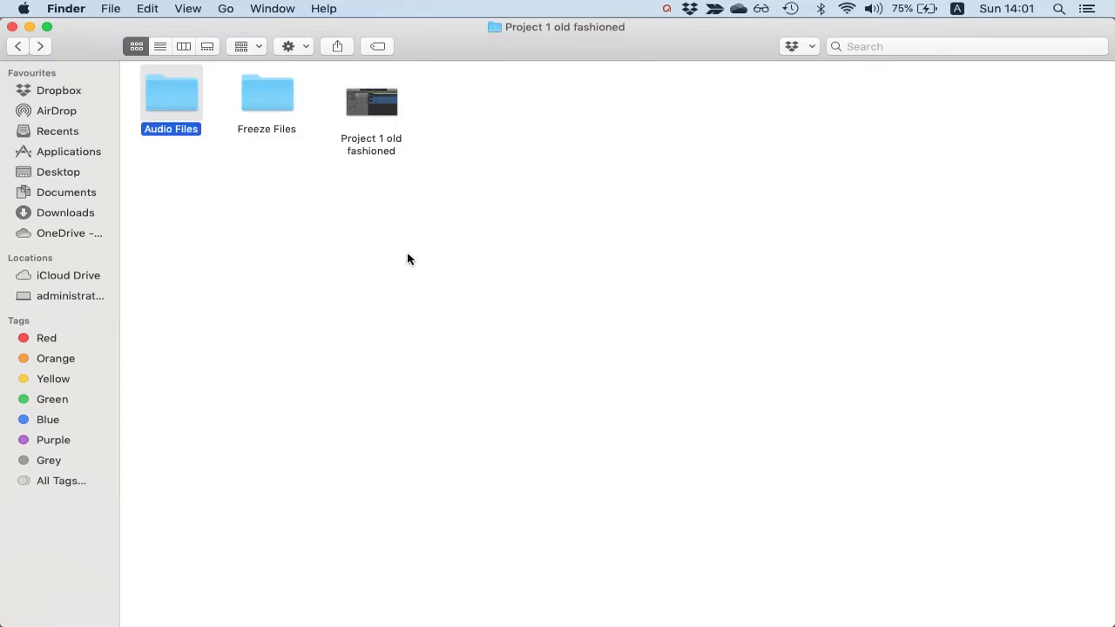
click(407, 255)
Reopen the "Project 1 old fashioned" project and start saving it as a new project in the TEST folder
double_click(374, 96)
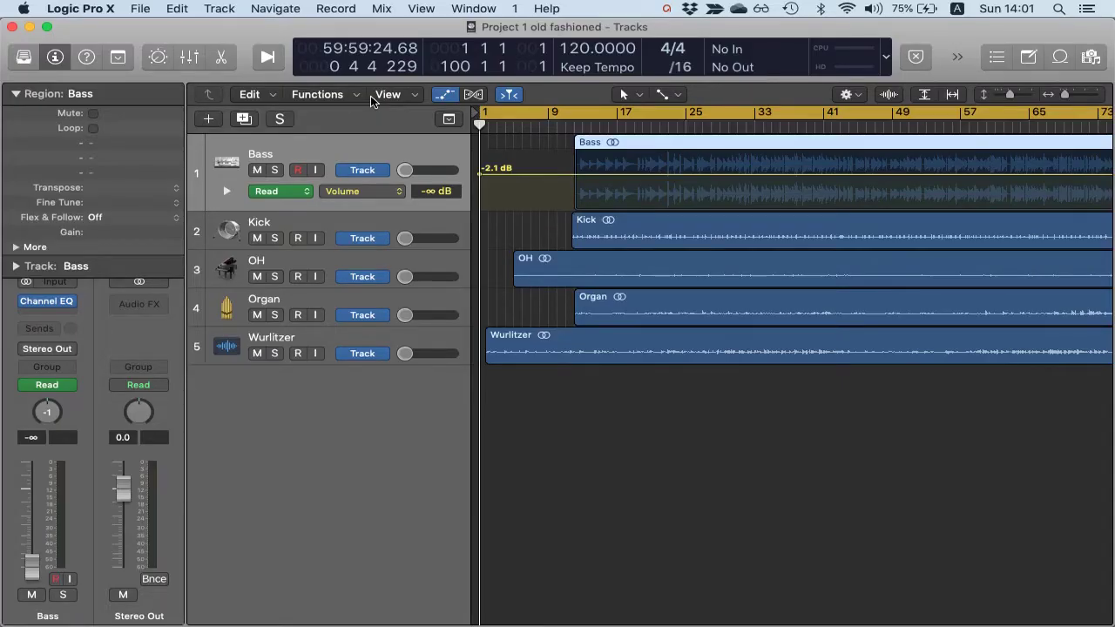
click(139, 9)
click(187, 142)
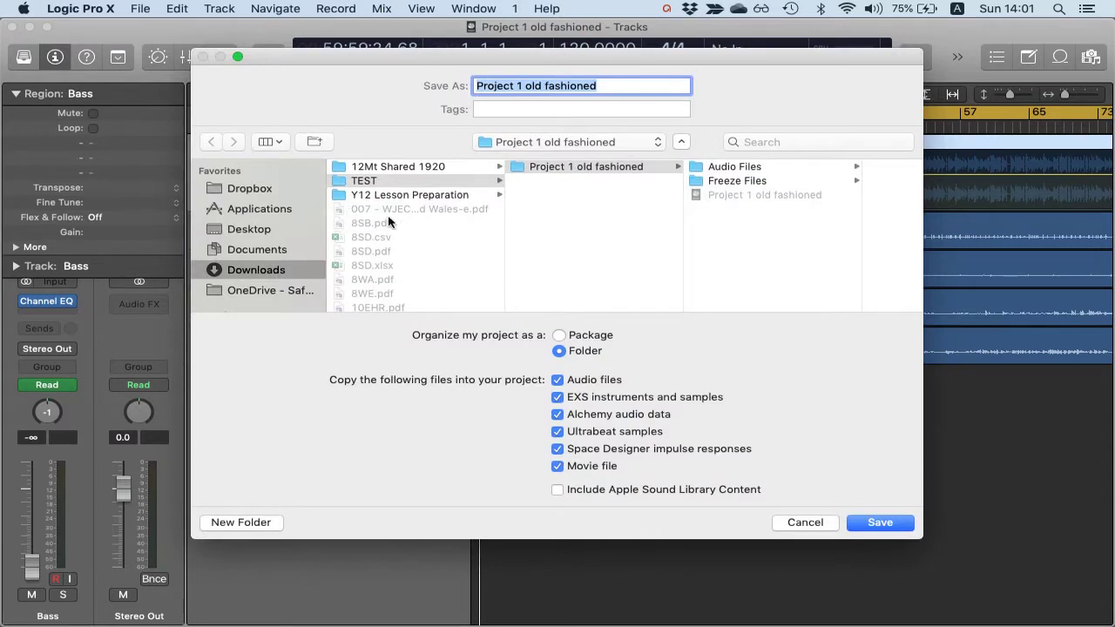
click(444, 184)
Name the new project "Project 2 new simple", organize it as a package and save it
click(623, 84)
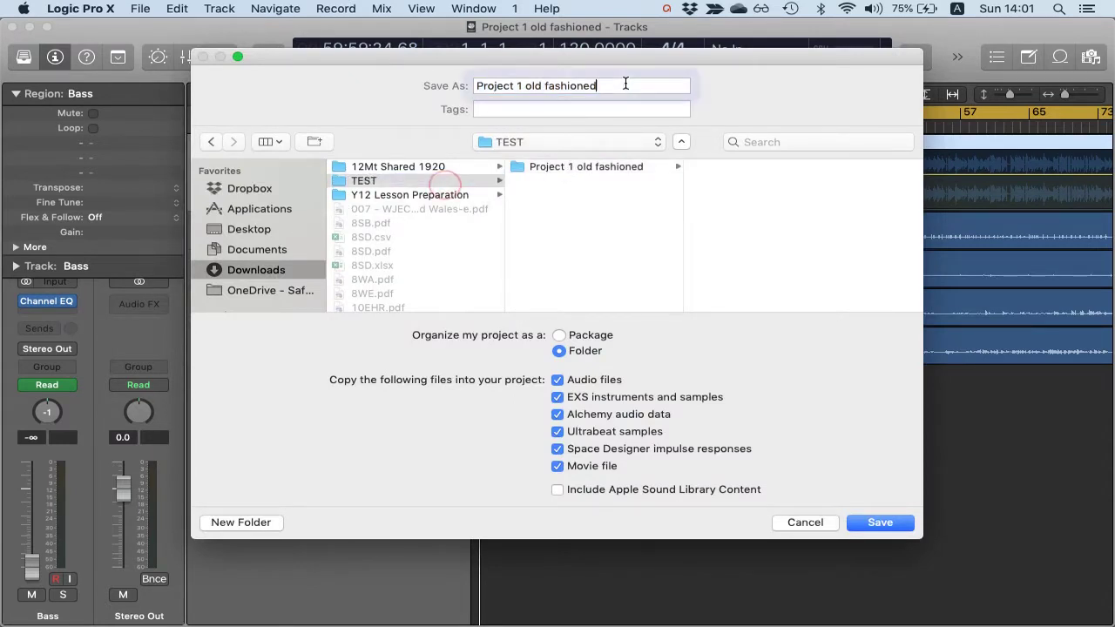
key(BackSpace)
key(BackSpace)
key(BackSpace)
key(BackSpace)
key(BackSpace)
key(BackSpace)
key(BackSpace)
key(BackSpace)
key(BackSpace)
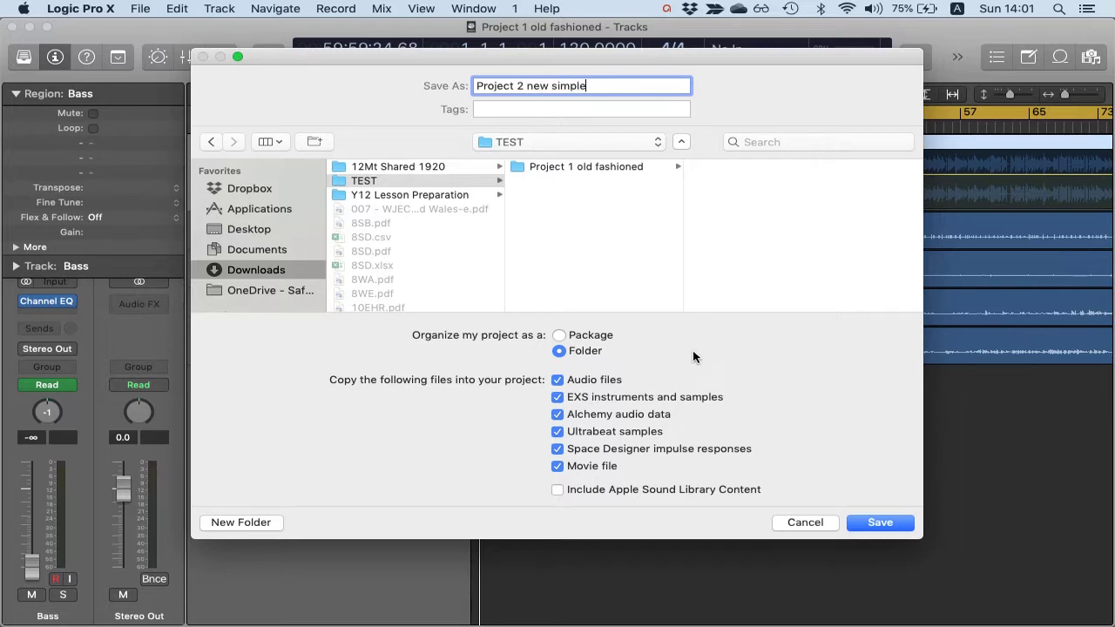
click(560, 336)
click(892, 523)
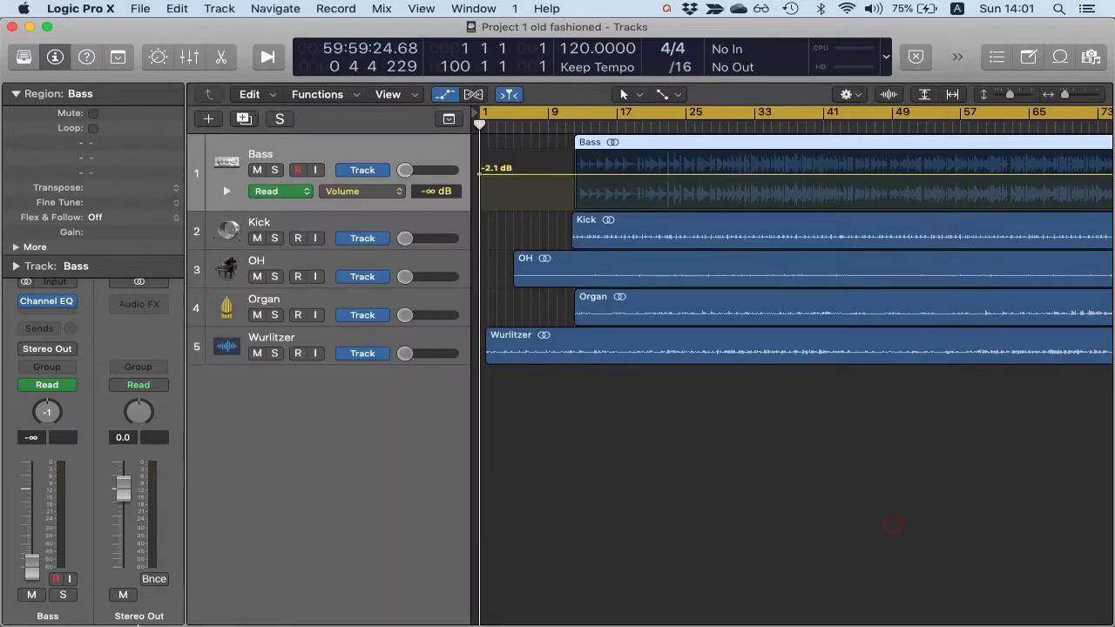
Switch to Finder, return to the TEST folder and show the package contents of "Project 2 new simple"
click(88, 601)
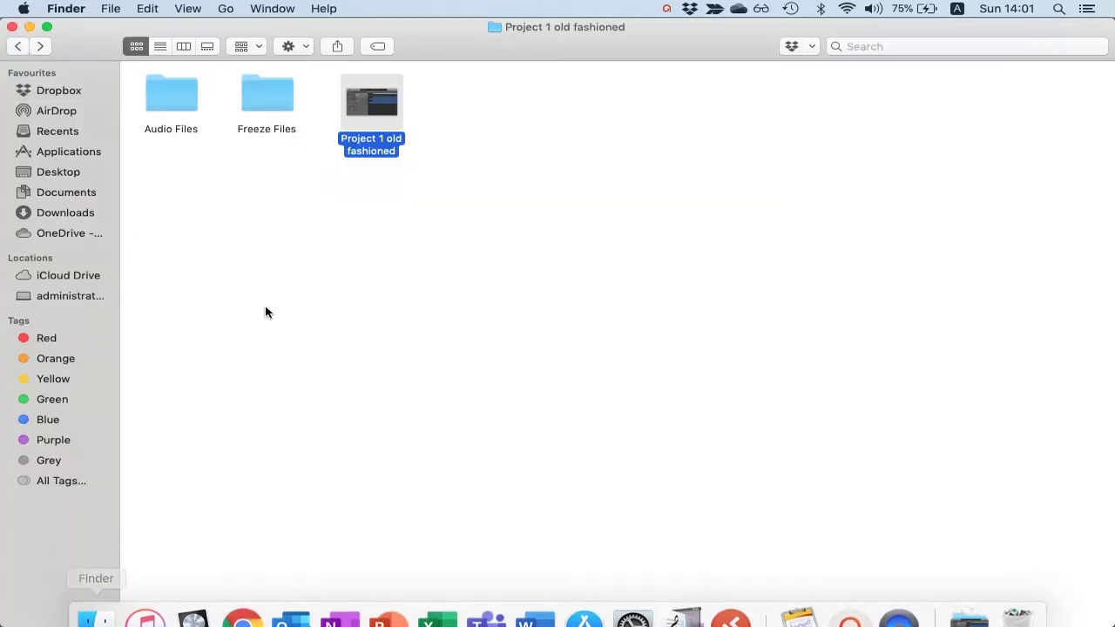
click(20, 47)
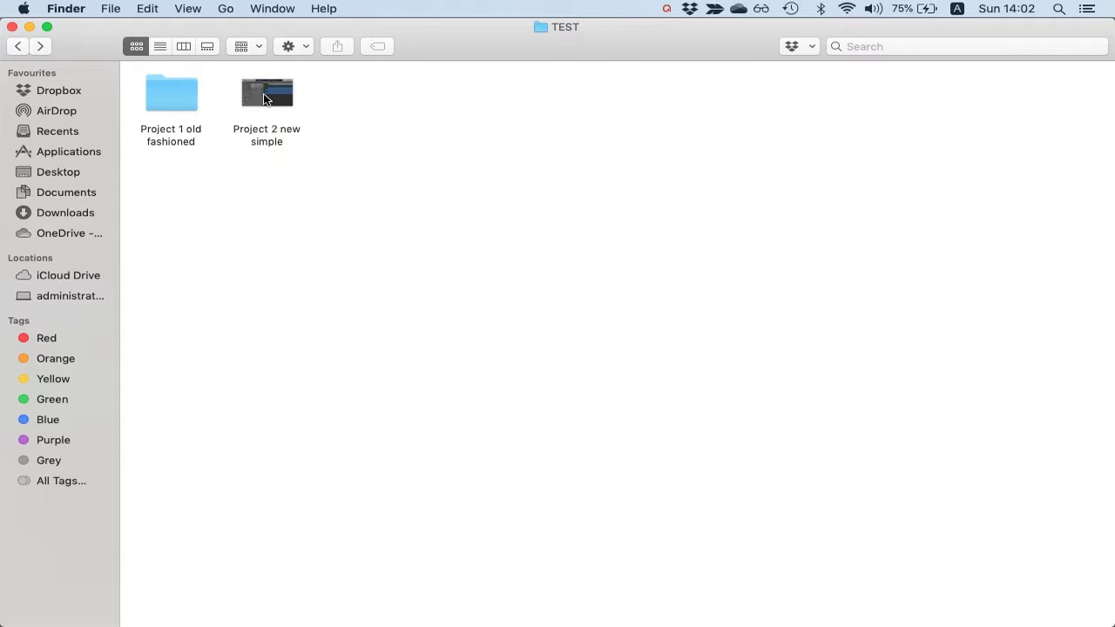
click(266, 98)
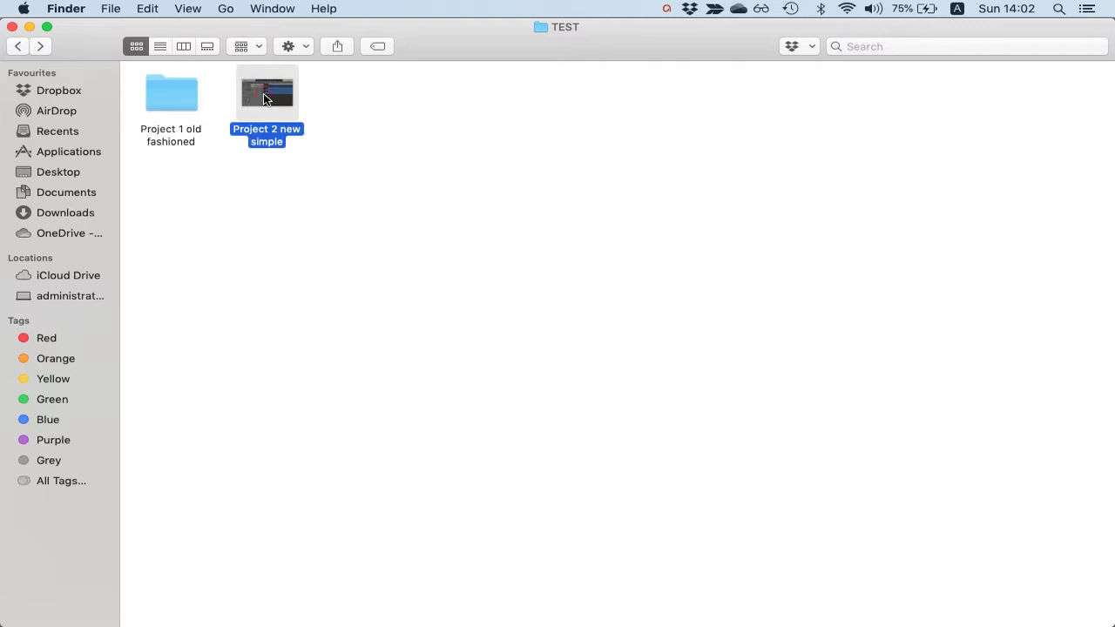
right_click(263, 94)
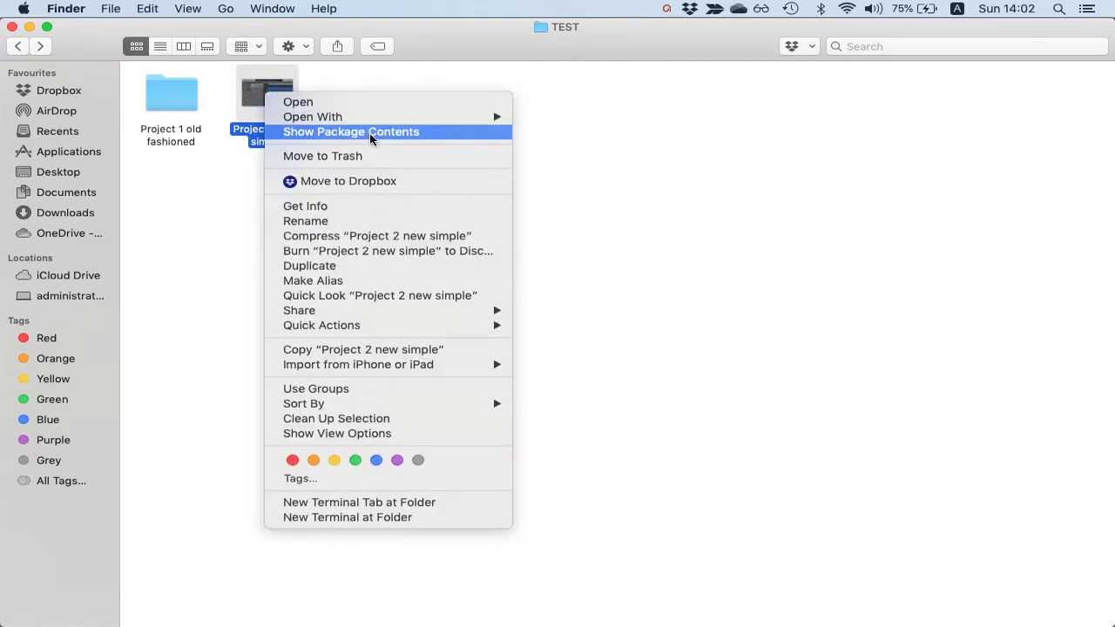
click(420, 132)
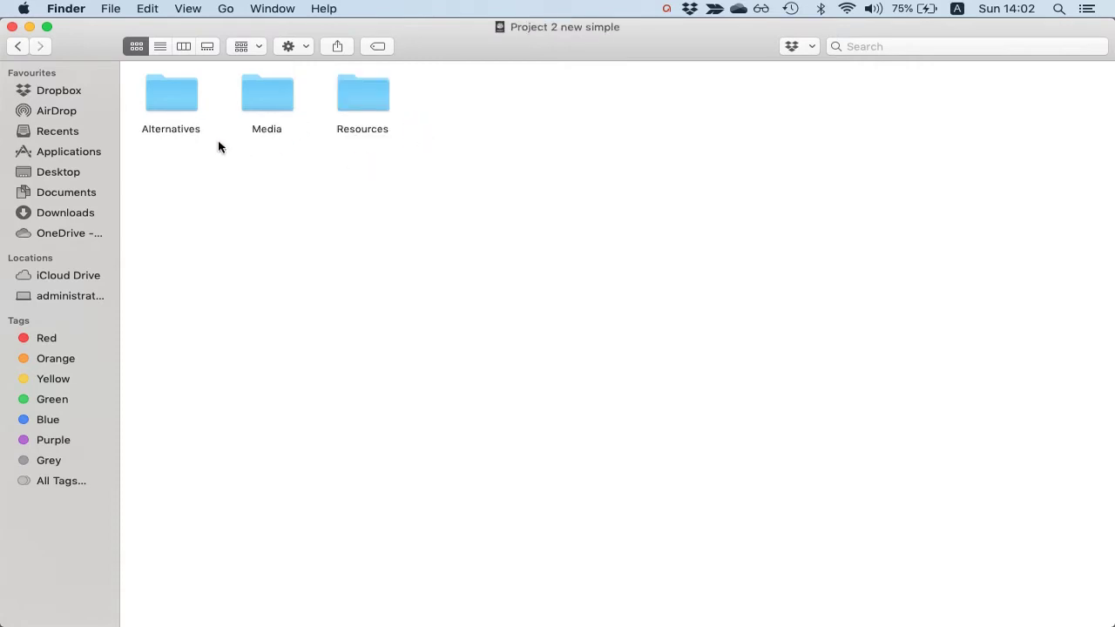
Examine the Audio Files folder within the package's Media folder, and return to the TEST folder
click(171, 105)
double_click(286, 97)
click(190, 98)
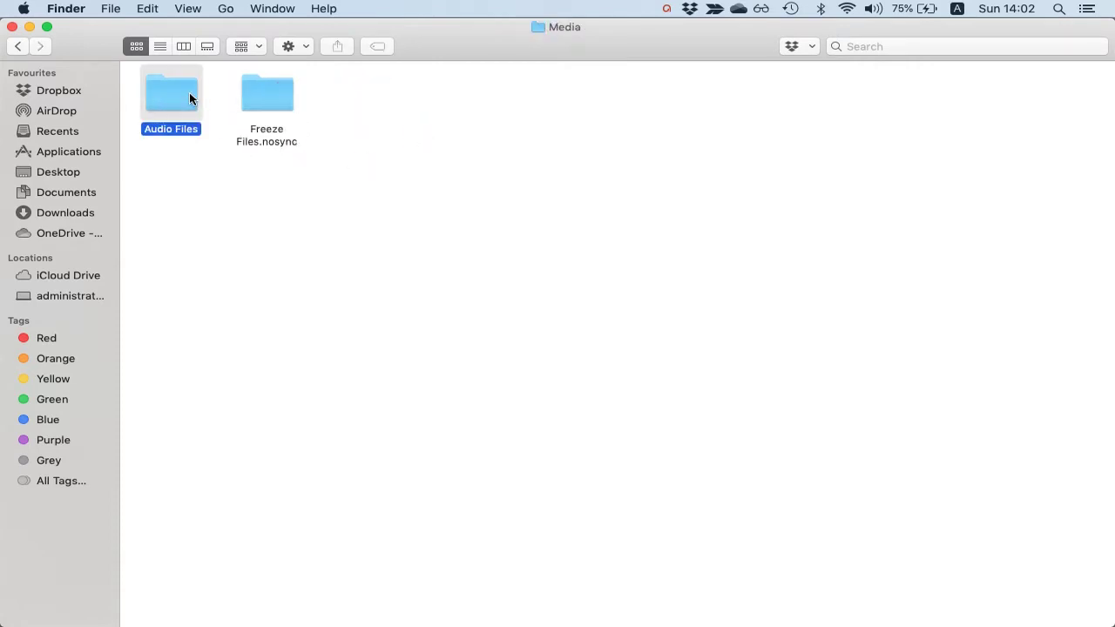
double_click(190, 99)
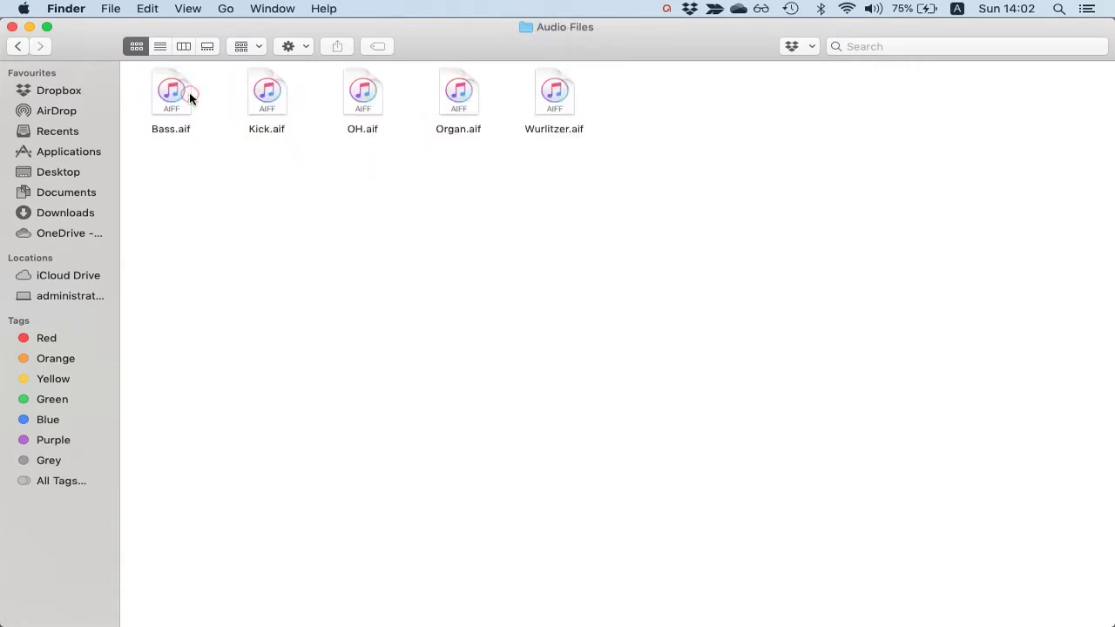
click(18, 46)
click(19, 46)
click(19, 46)
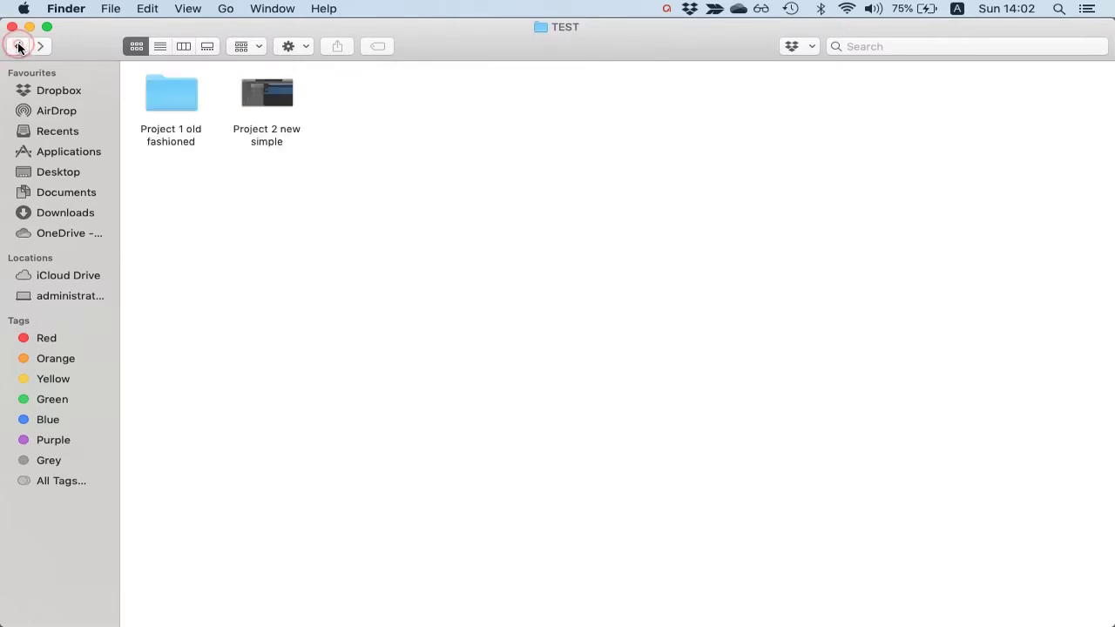
Nudge the "Project 2 new simple" package slightly within the TEST folder and select it
click(168, 94)
click(333, 108)
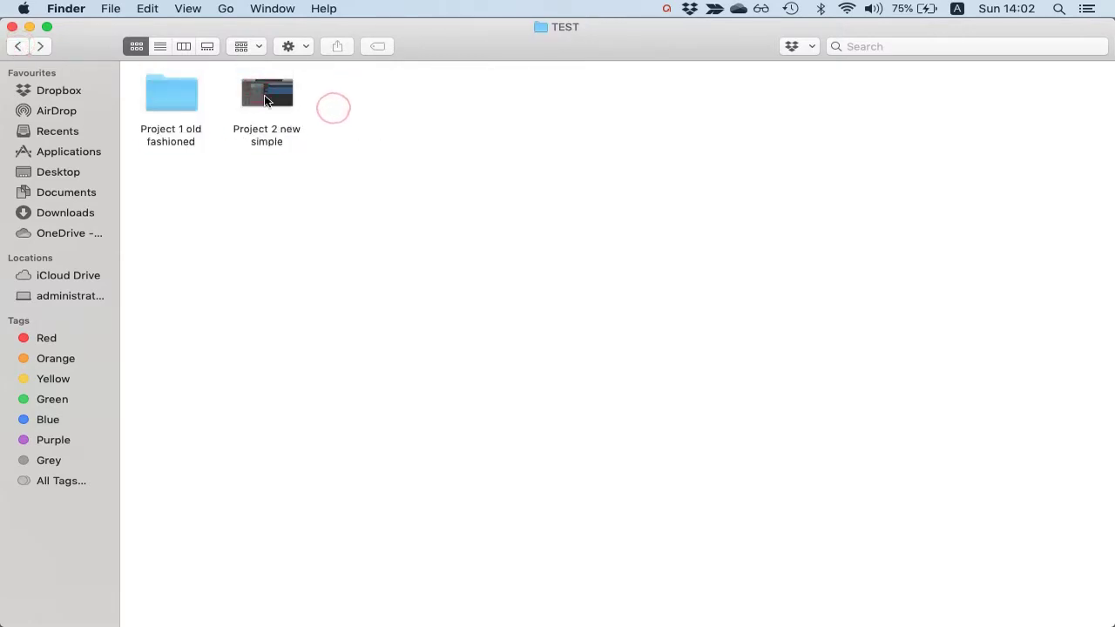
mouse_move(266, 100)
mouse_down()
mouse_move(535, 179)
mouse_move(311, 125)
mouse_move(288, 101)
mouse_up()
click(388, 142)
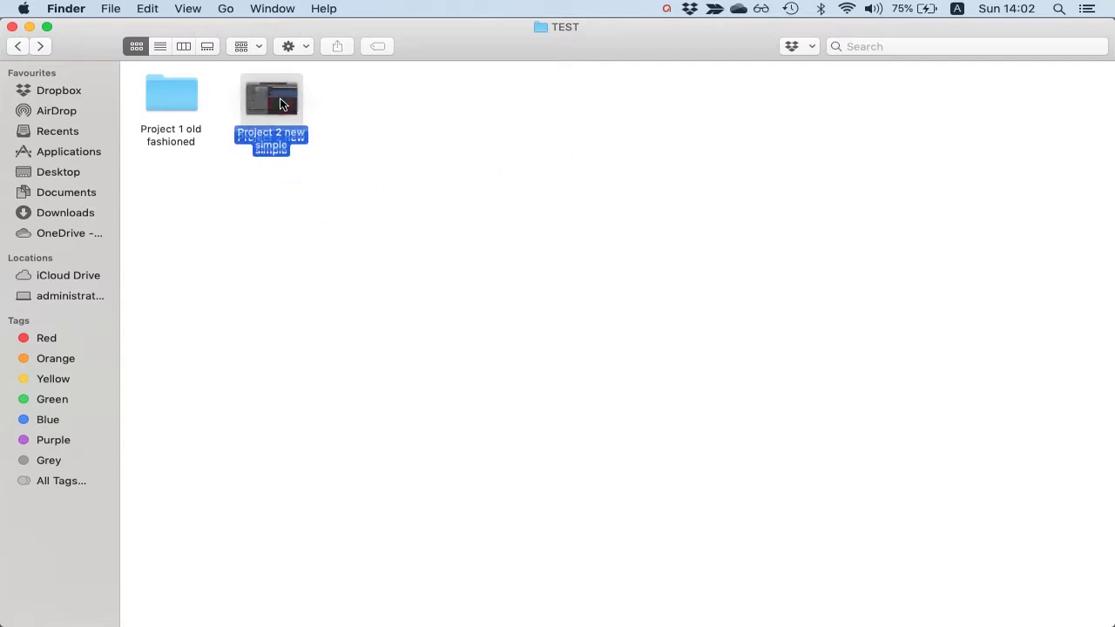
click(348, 111)
click(274, 97)
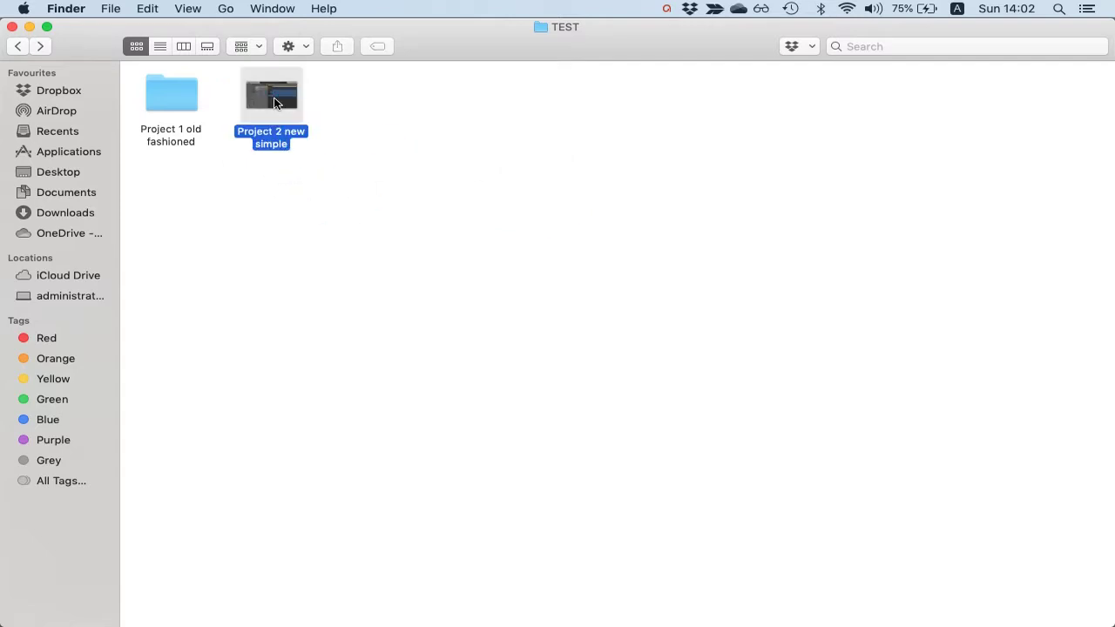
Show the package contents of "Project 2 new simple" and return to the TEST folder
right_click(274, 97)
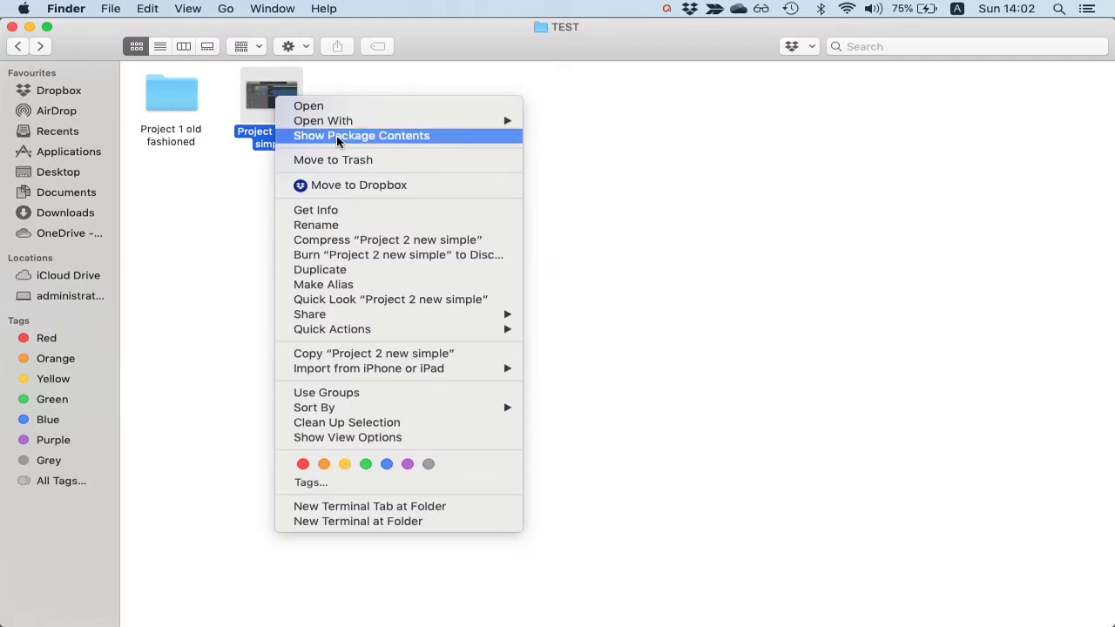
click(441, 137)
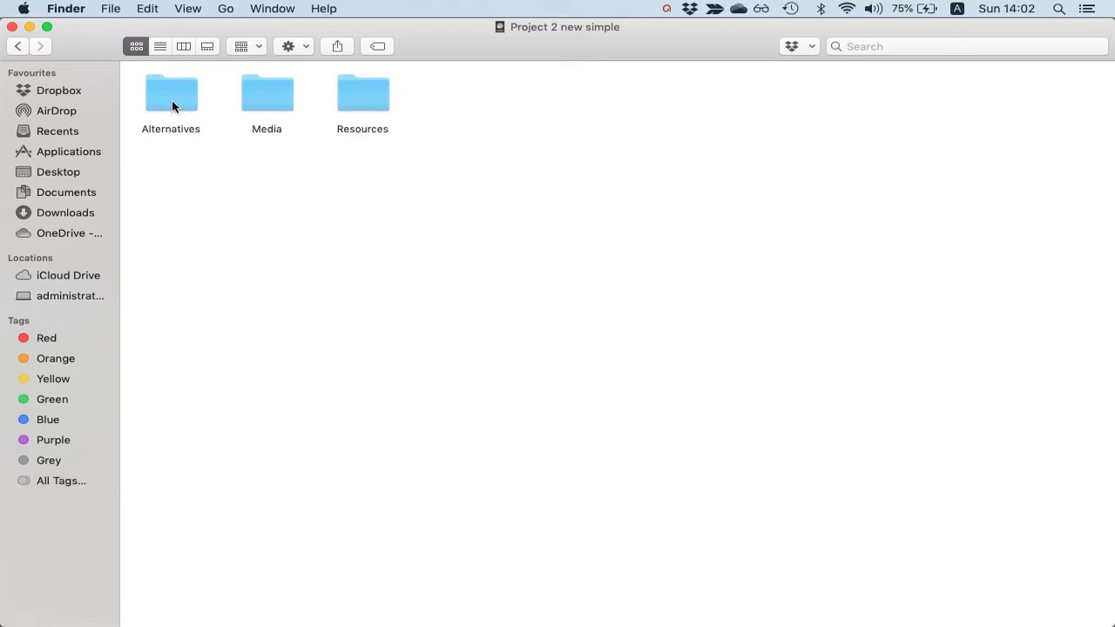
click(17, 49)
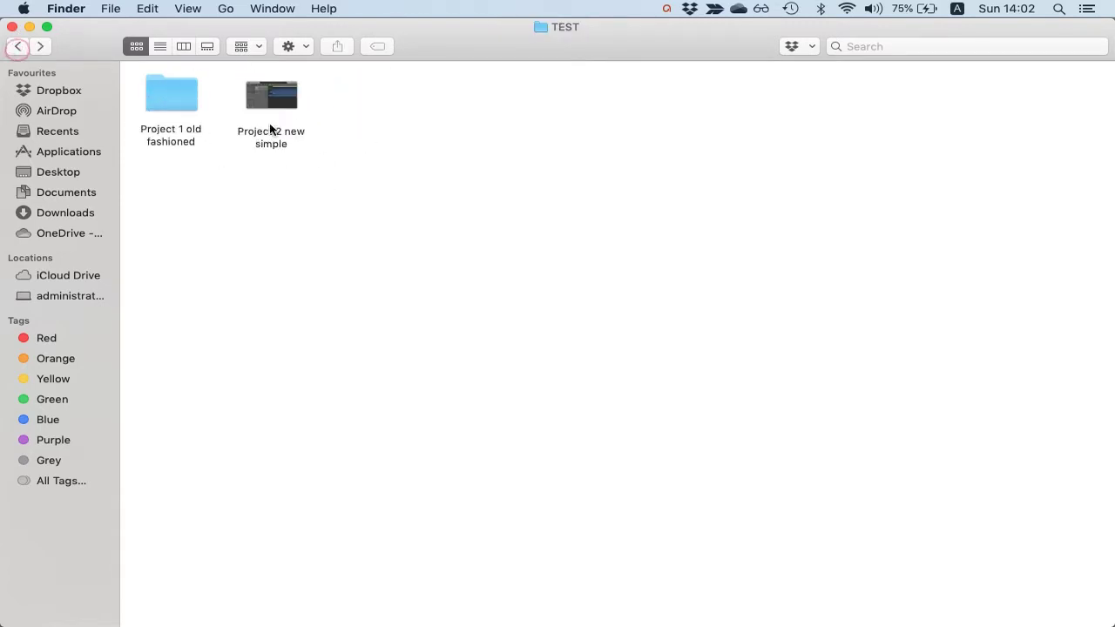
Move the "Project 2 new simple" package within the TEST folder, and view the contents of the "Project 1 old fashioned" folder
drag(286, 98, 614, 228)
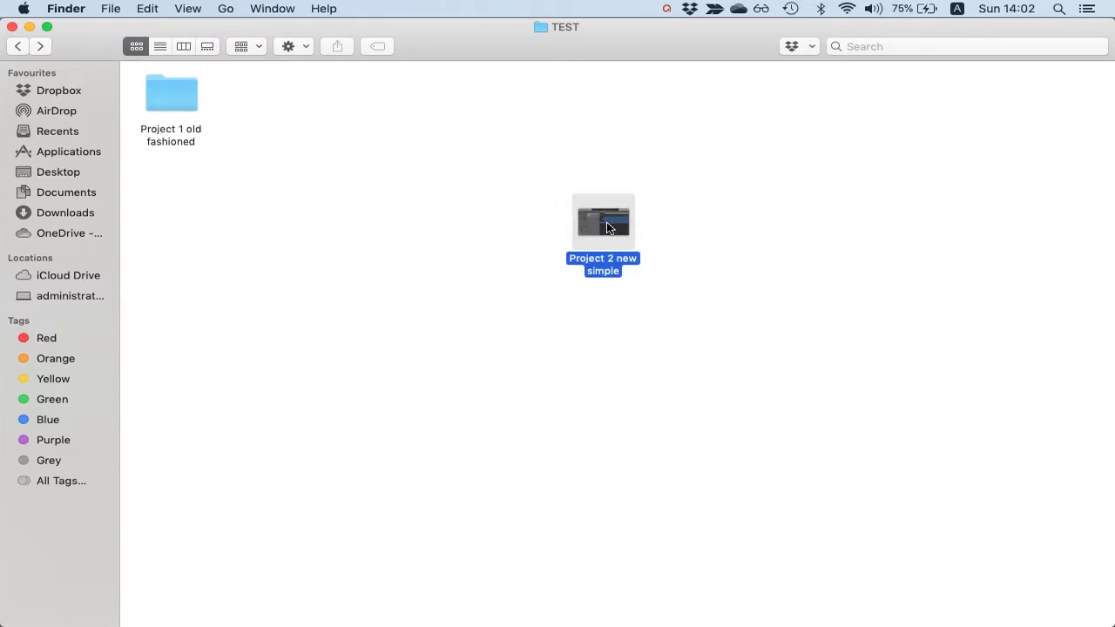
double_click(185, 106)
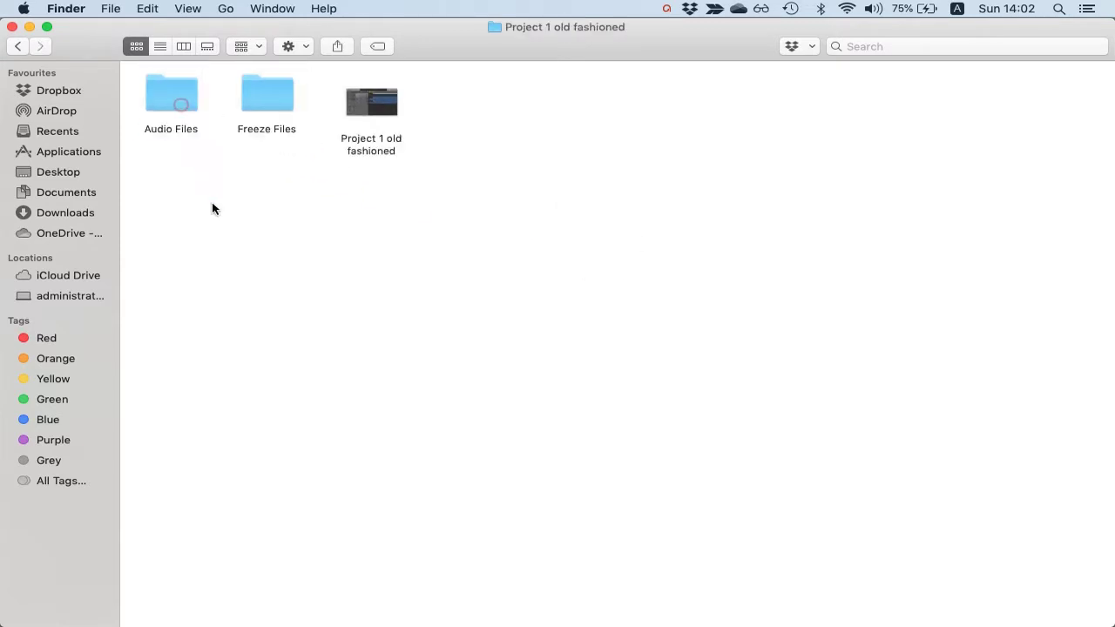
click(210, 206)
click(21, 48)
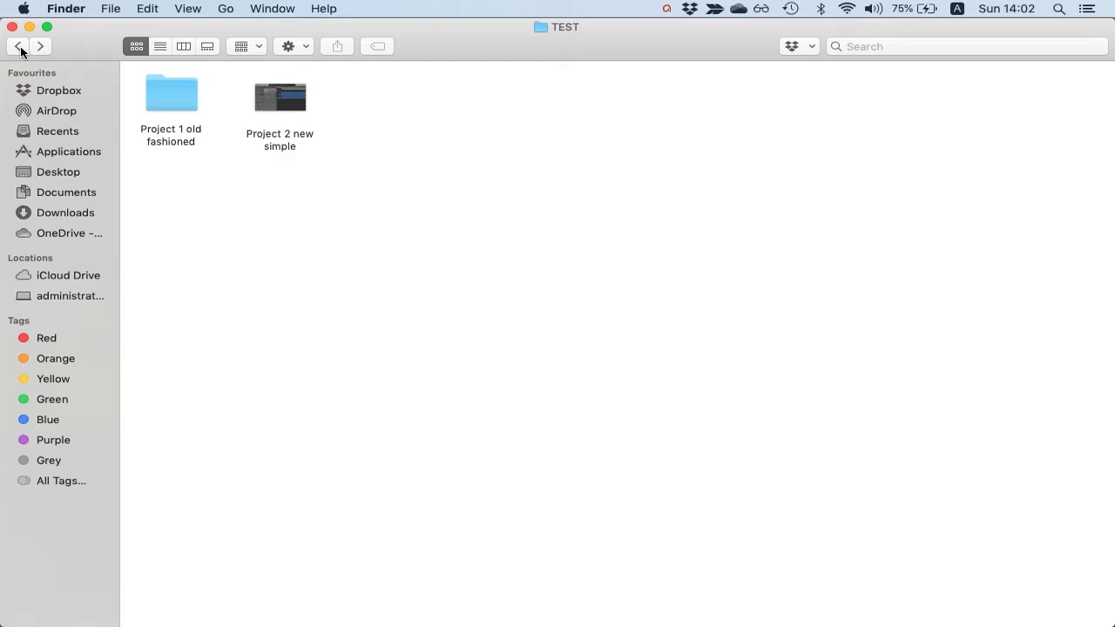
Switch to Logic Pro X, begin a Save As, and exclude audio files, EXS instruments and samples, Alchemy audio data and Ultrabeat samples from copying
click(200, 601)
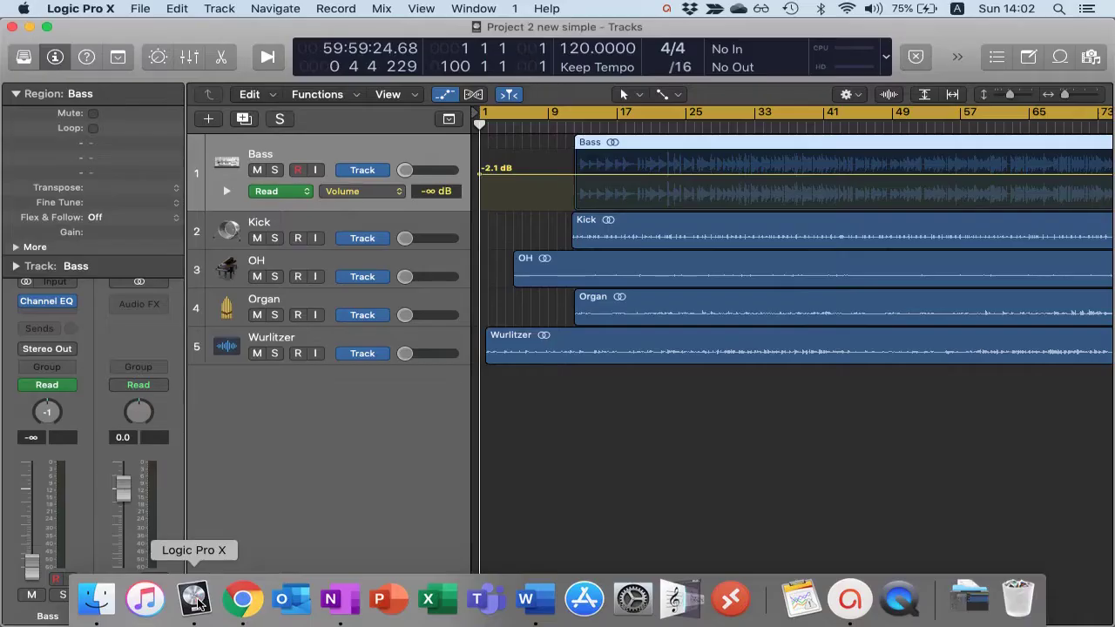
click(145, 8)
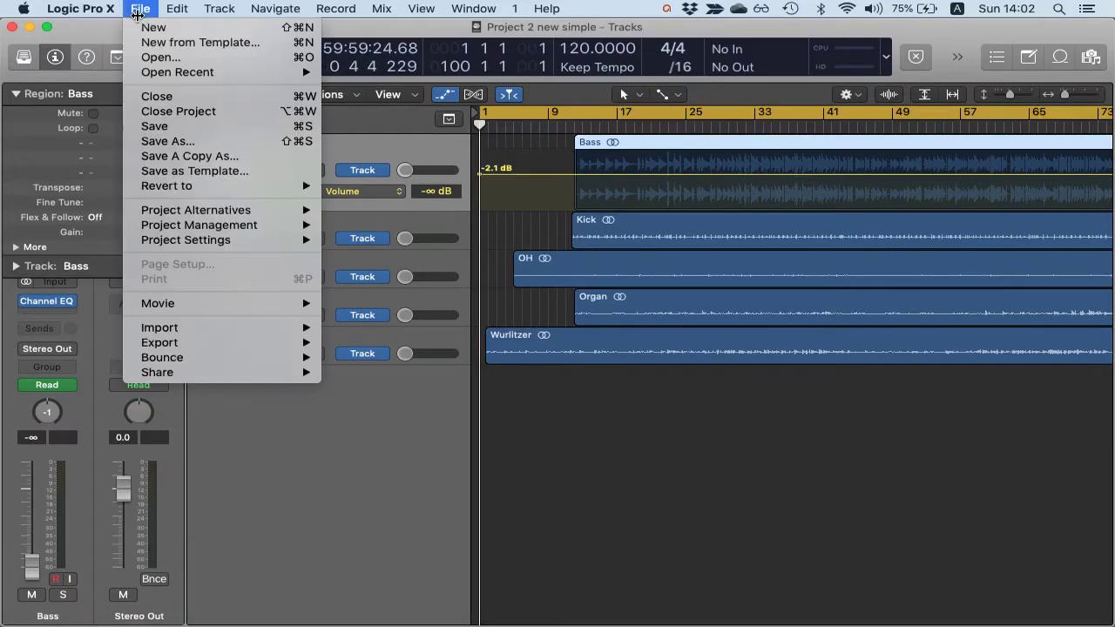
click(167, 139)
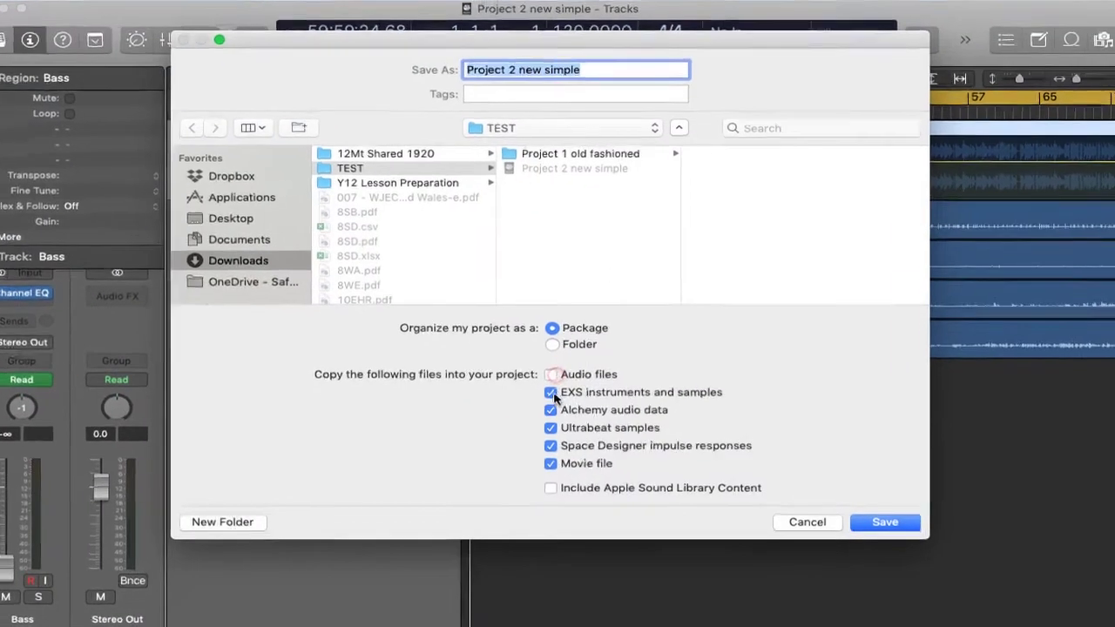
click(559, 397)
click(559, 415)
click(377, 335)
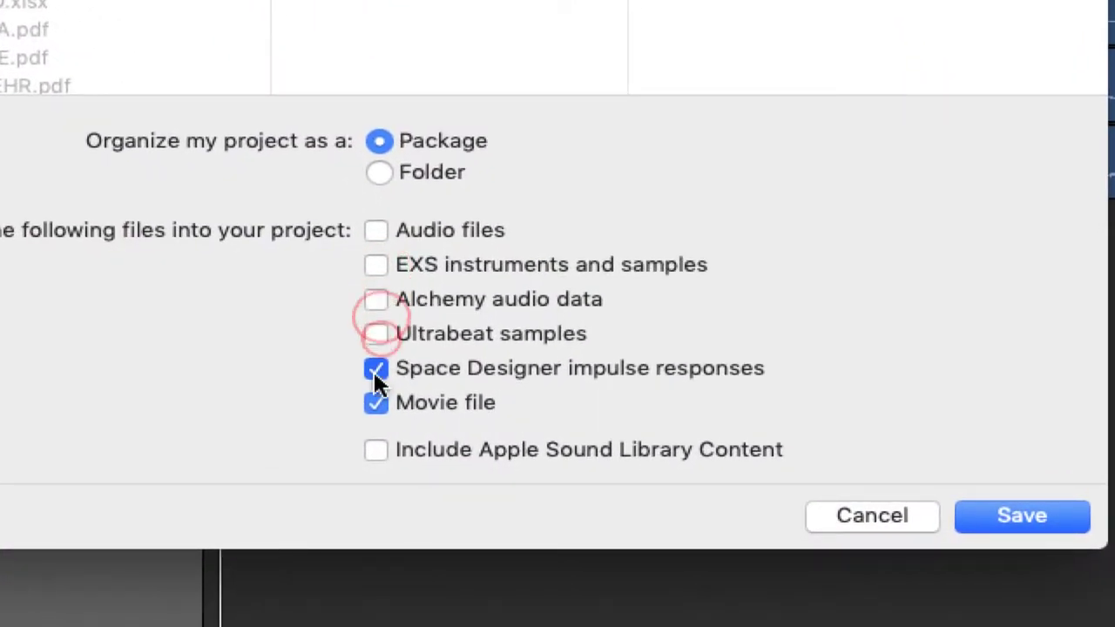
Include Ultrabeat samples, Alchemy audio data, EXS instruments and samples, and audio files again, and cancel the Save As
click(376, 369)
click(376, 369)
click(375, 334)
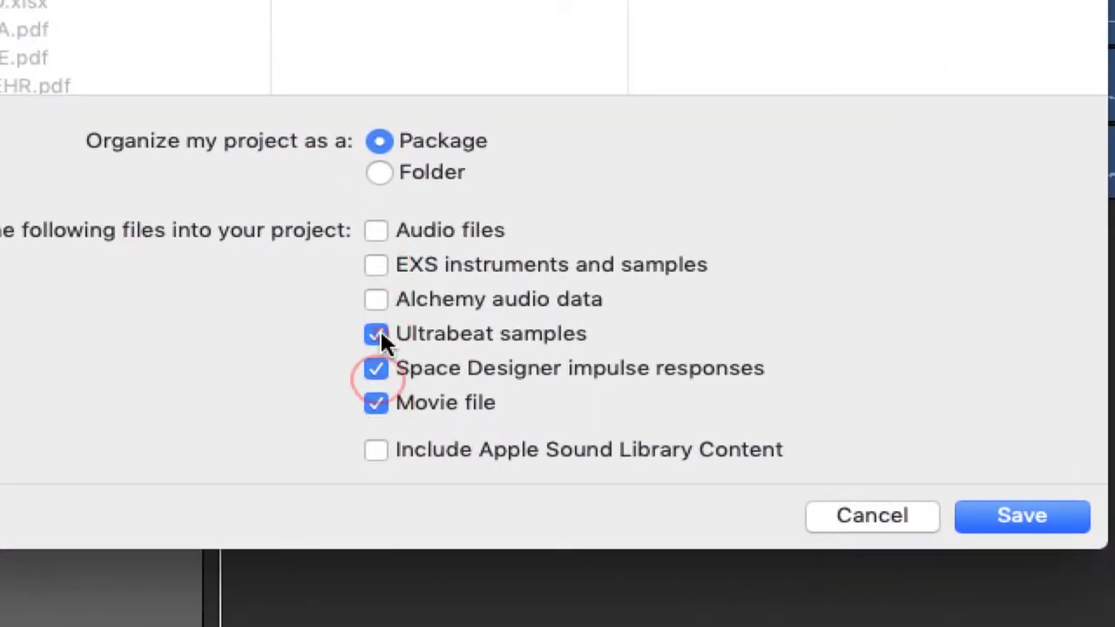
click(376, 299)
click(375, 264)
click(376, 231)
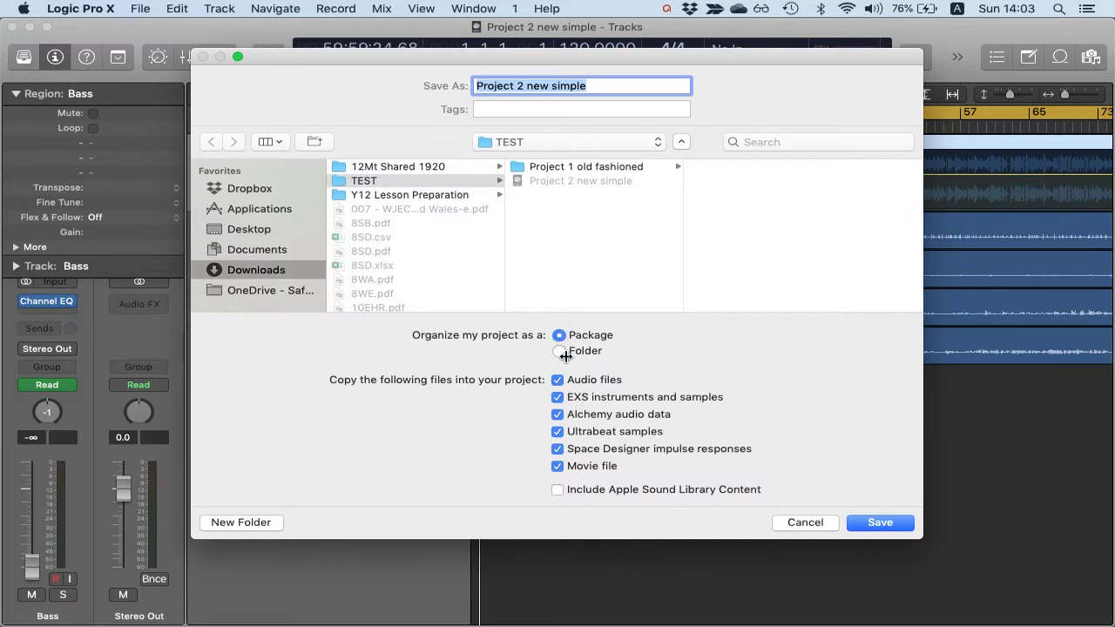
click(816, 520)
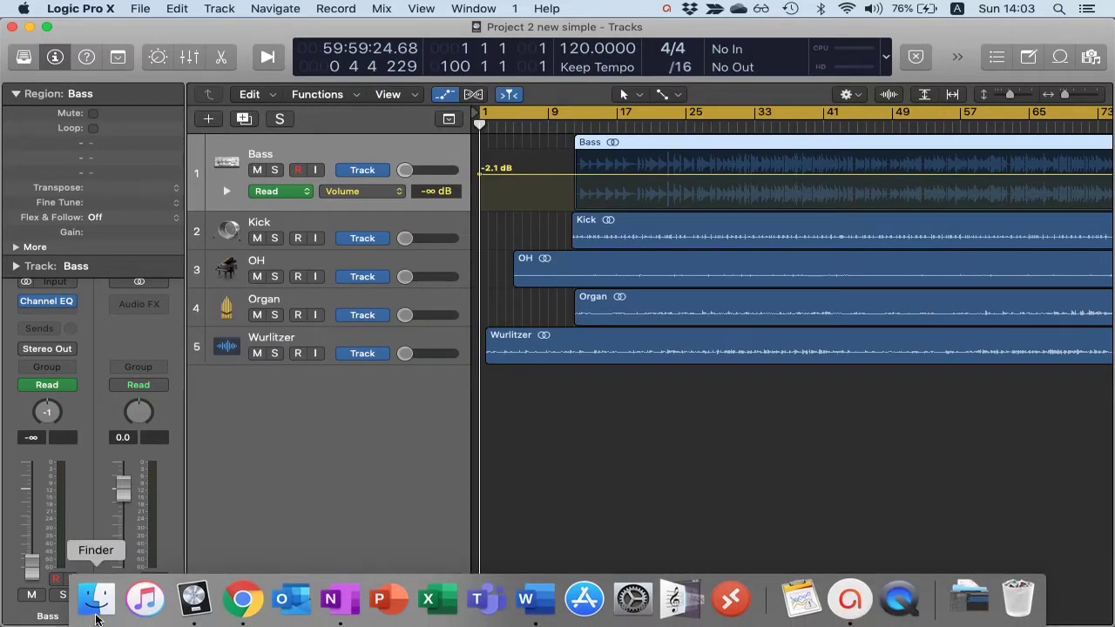
Switch to Finder and look over the actions available for the "Project 2 new simple" package in the TEST folder
click(89, 607)
click(346, 308)
click(280, 103)
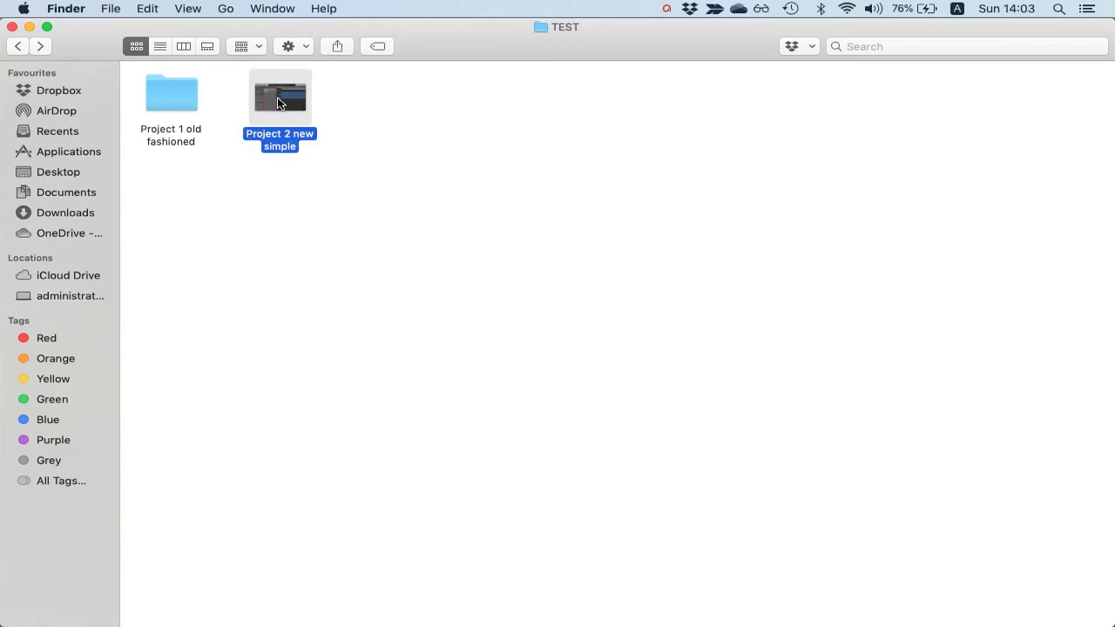
click(352, 114)
click(288, 103)
right_click(285, 101)
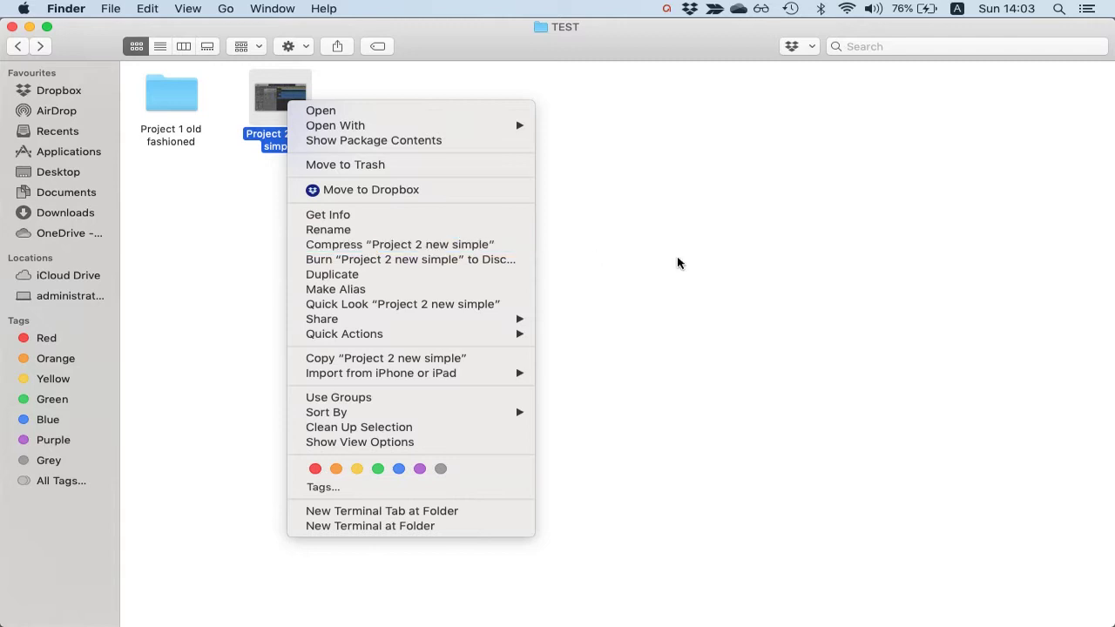
click(807, 261)
click(807, 258)
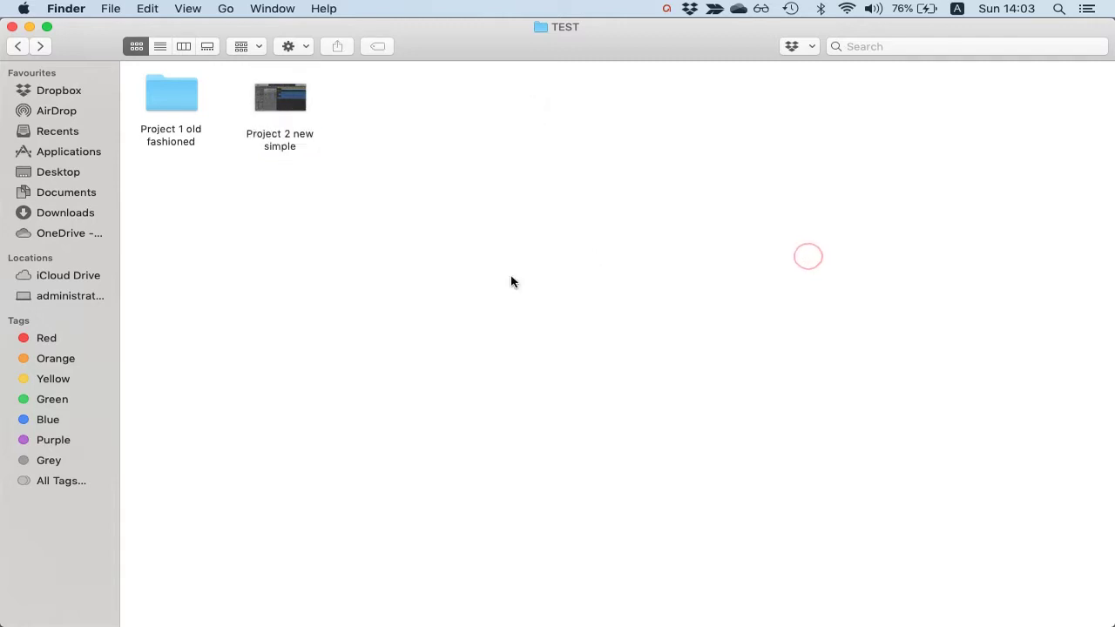
click(430, 287)
click(280, 87)
click(436, 138)
Switch to Logic Pro X and set up a bounce of the project with PCM as the destination and Wave as the file format
mouse_move(308, 622)
click(193, 603)
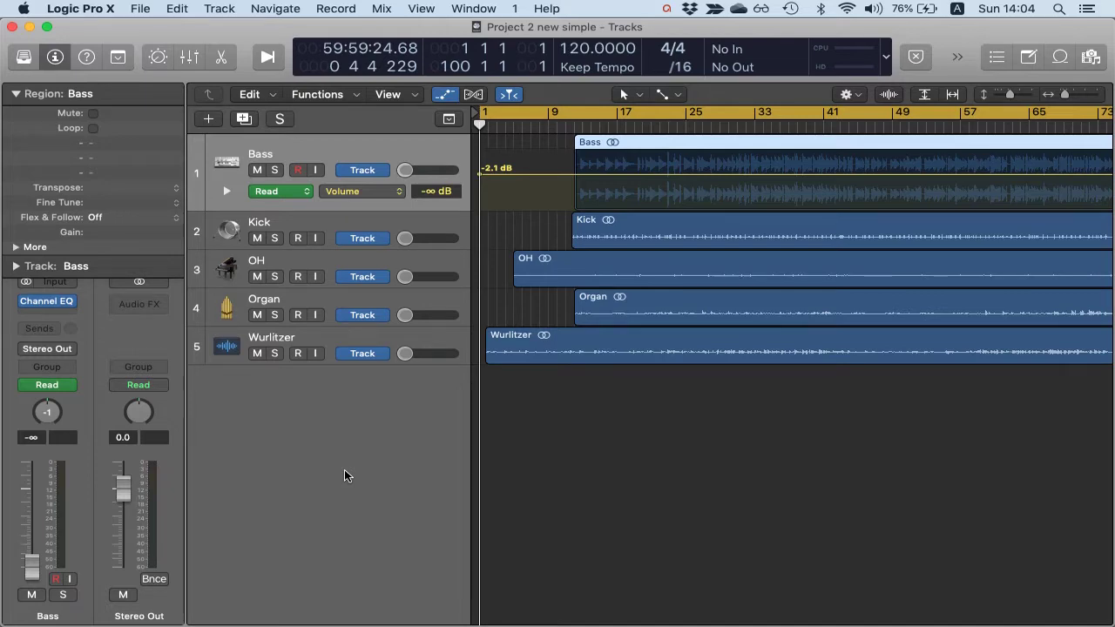
key(super+b)
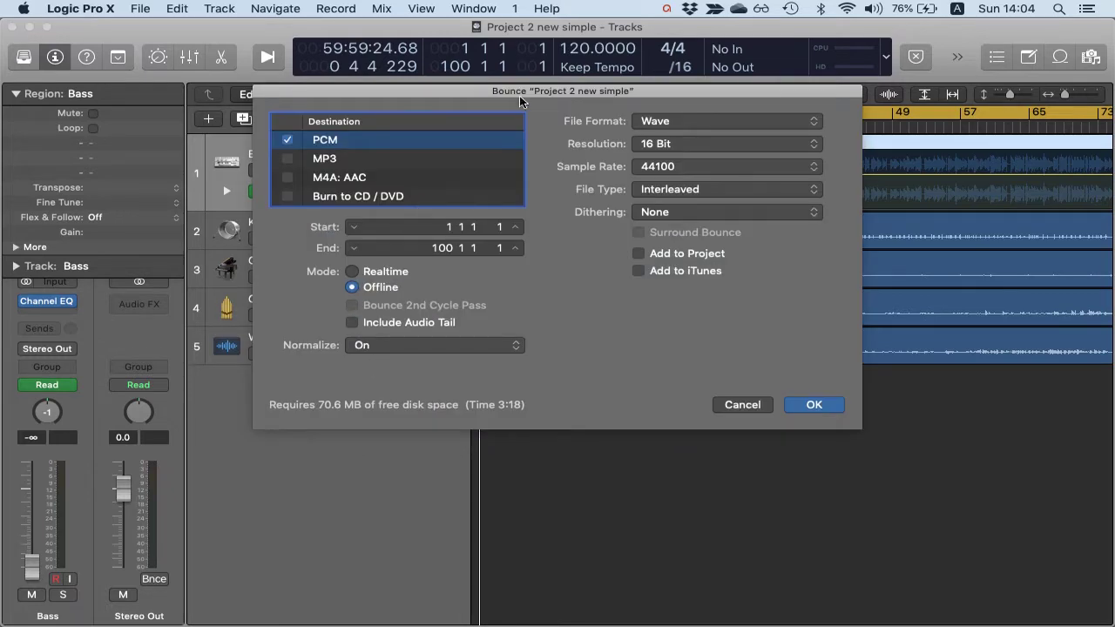
drag(520, 101, 464, 180)
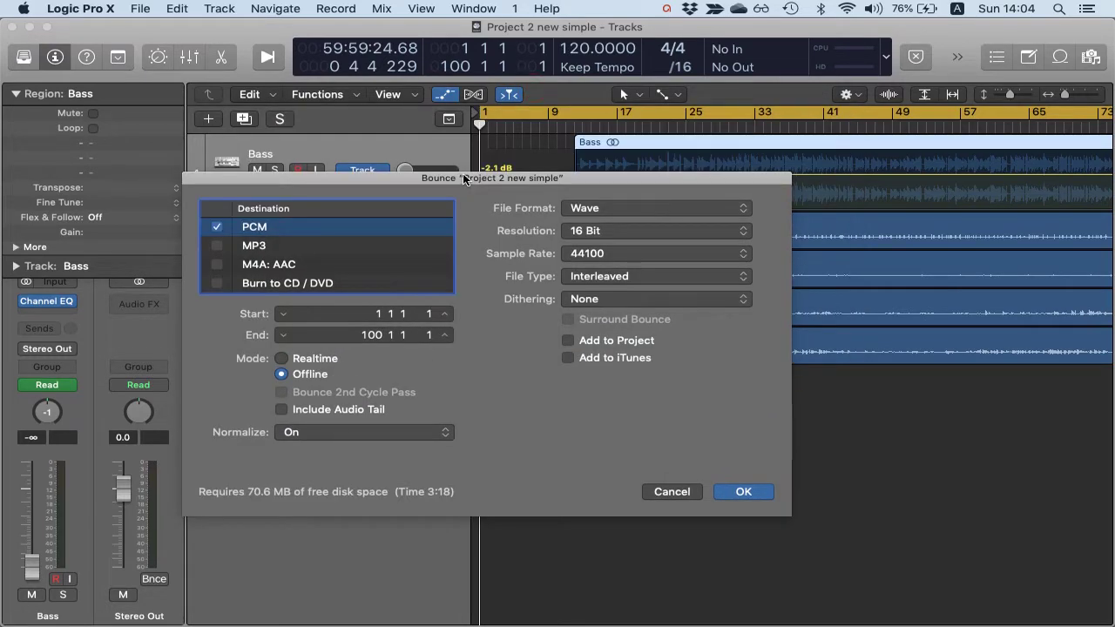
click(330, 226)
click(682, 217)
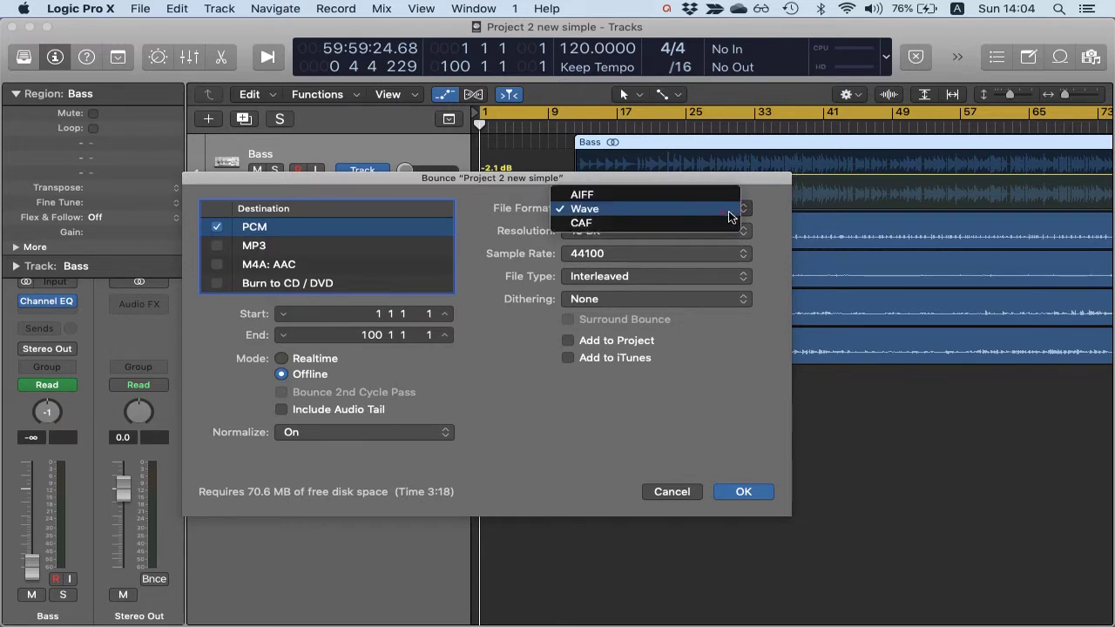
click(640, 210)
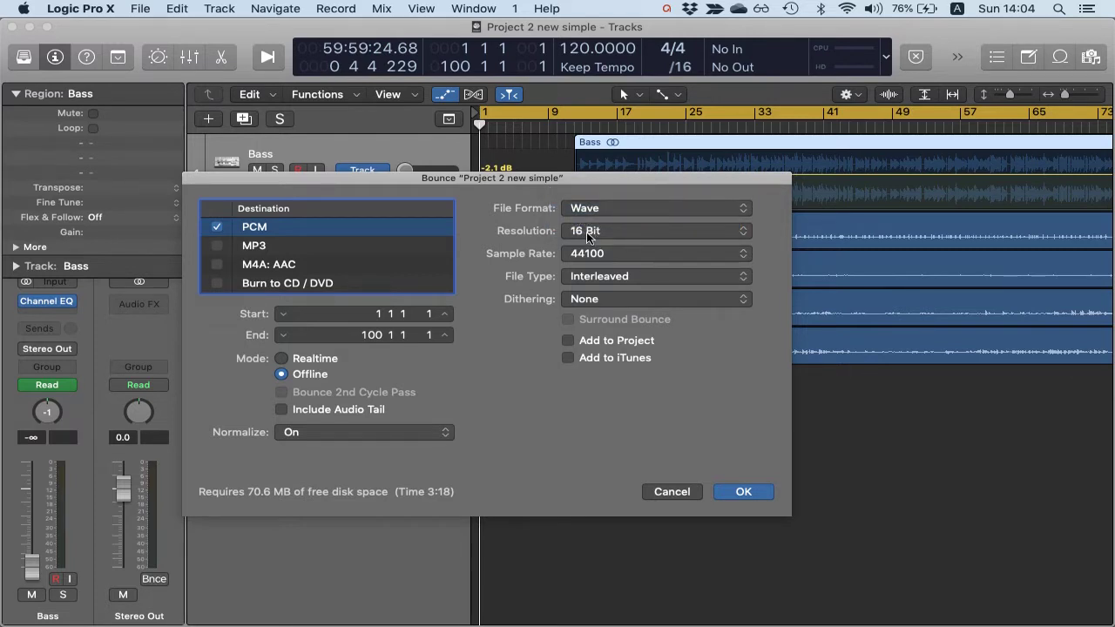
Bounce the project as "Project 2 new simple" into the TEST folder within Downloads
click(739, 495)
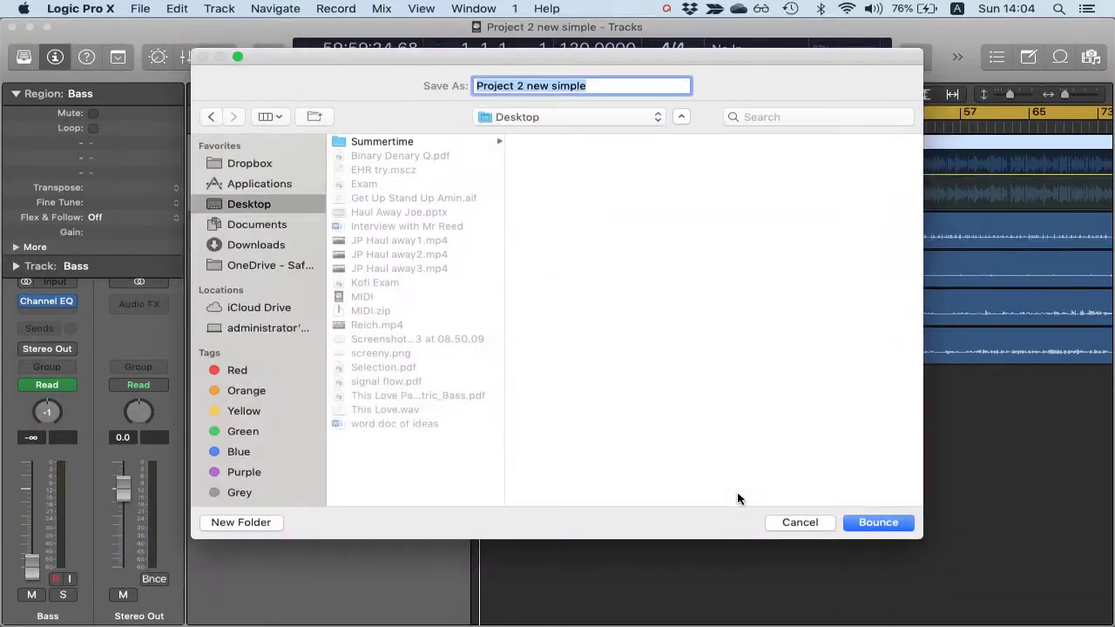
click(272, 246)
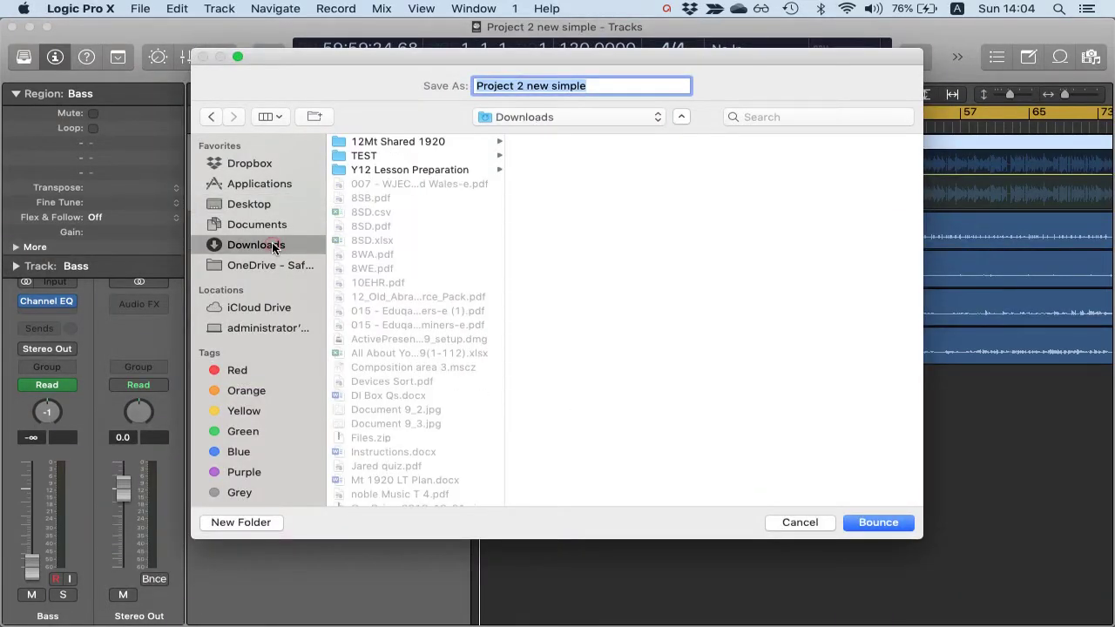
click(389, 155)
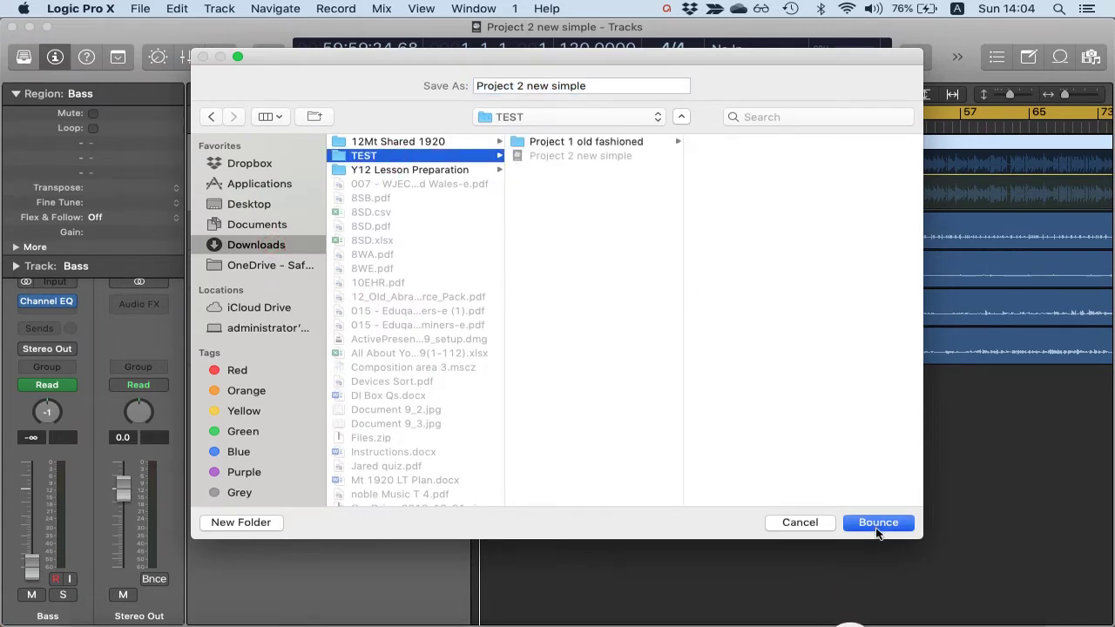
click(876, 524)
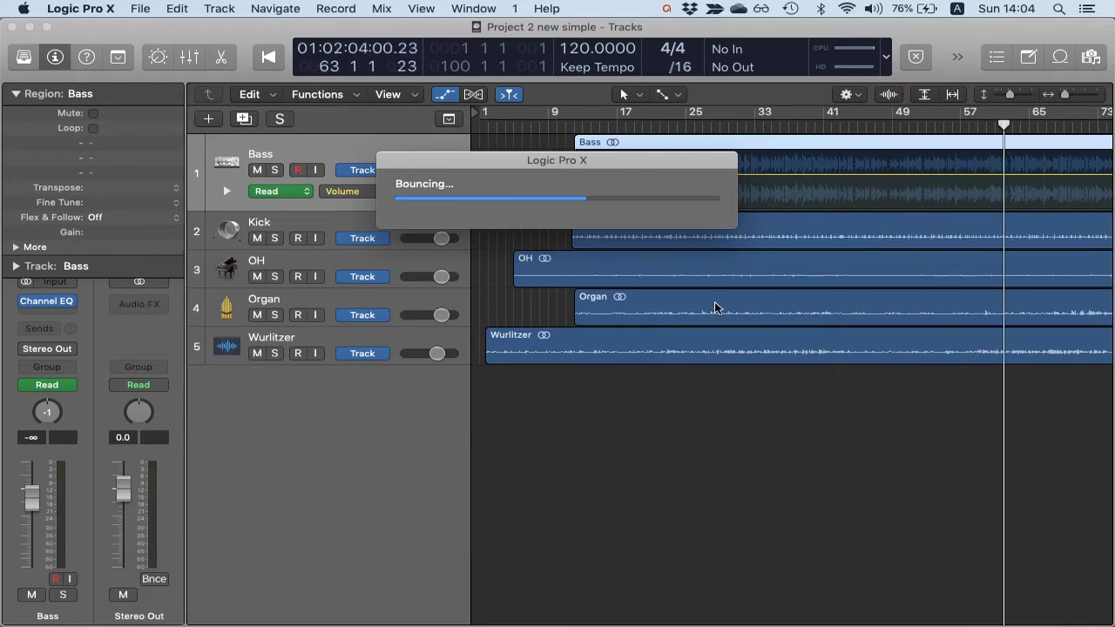
Switch to Finder and move "Project 2 new simple.wav" closer to the "Project 2 new simple" package
mouse_move(196, 610)
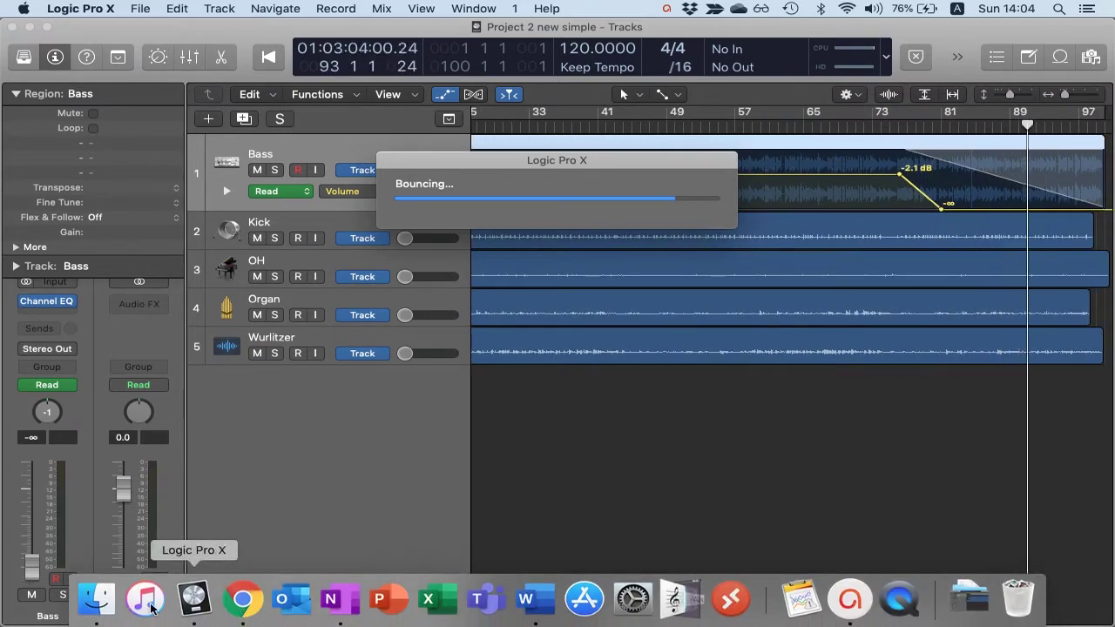
click(93, 599)
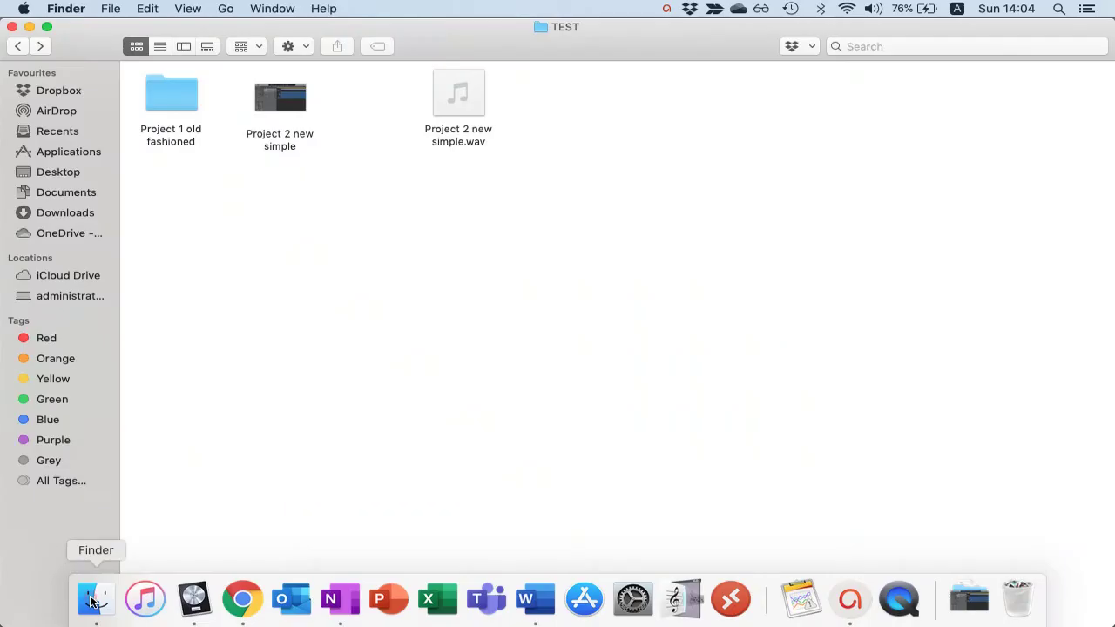
click(447, 81)
drag(447, 87, 378, 92)
click(438, 211)
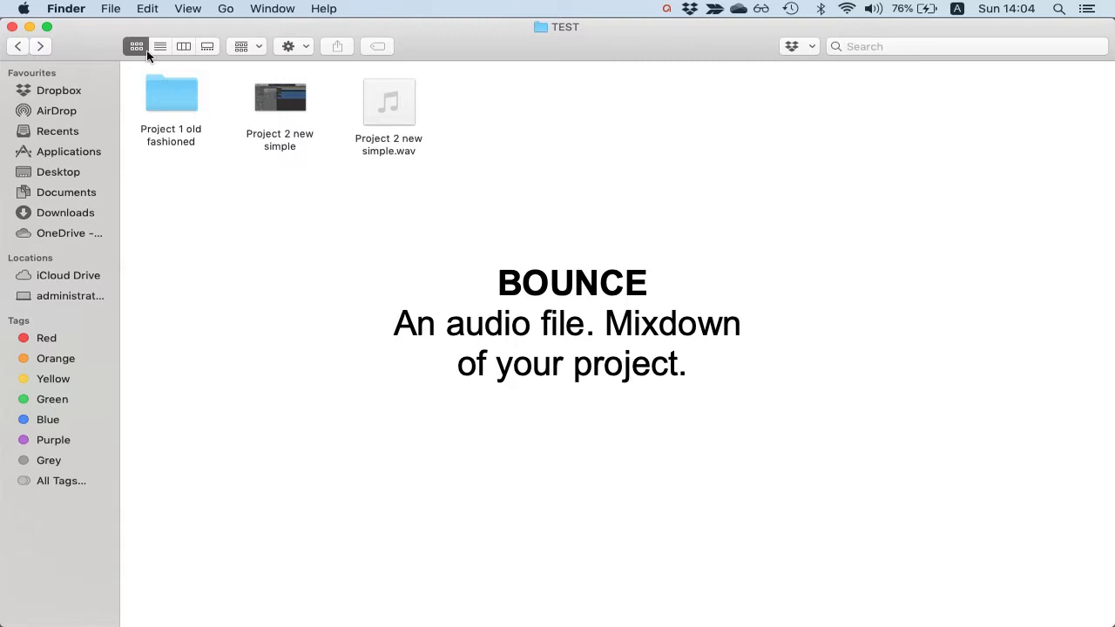
Switch to Logic Pro X, turn the metronome click on, and turn it off again
mouse_move(231, 624)
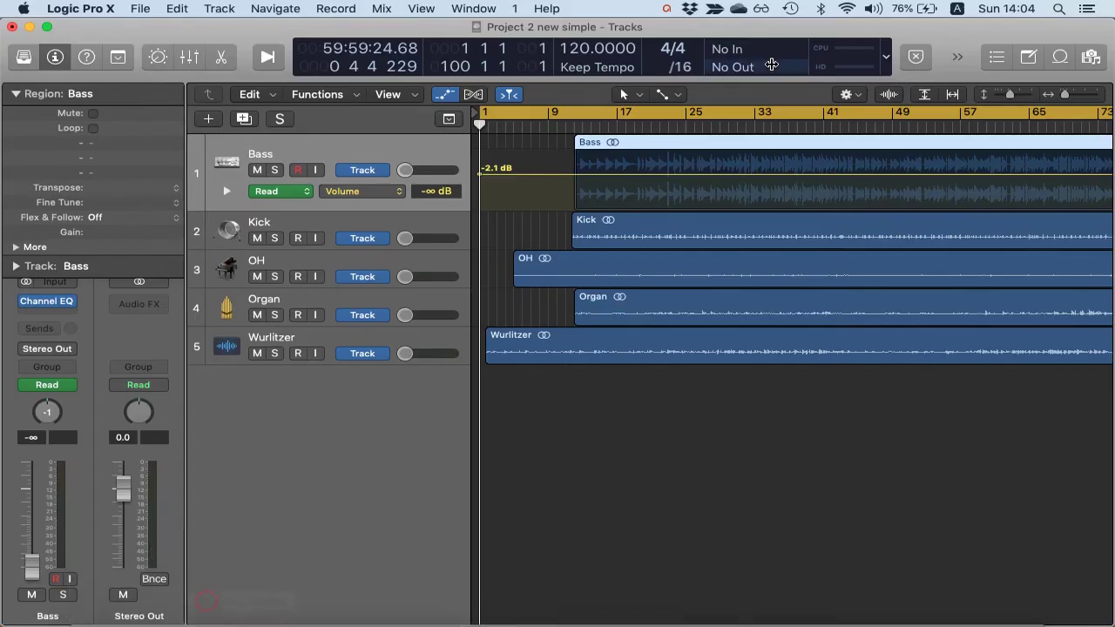
click(957, 61)
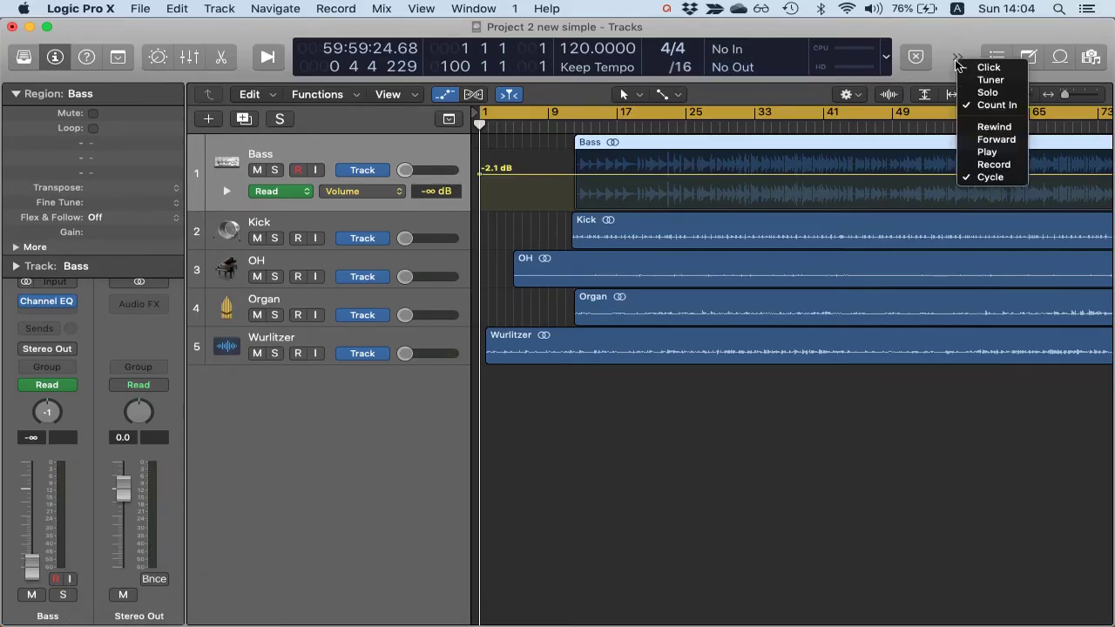
click(1000, 70)
click(956, 57)
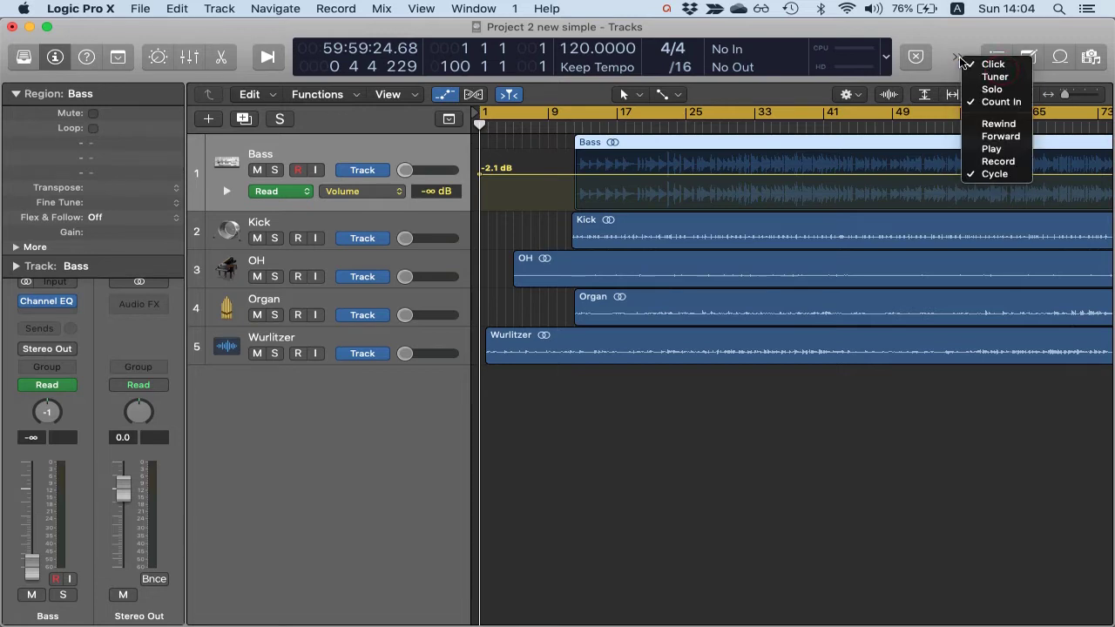
click(982, 68)
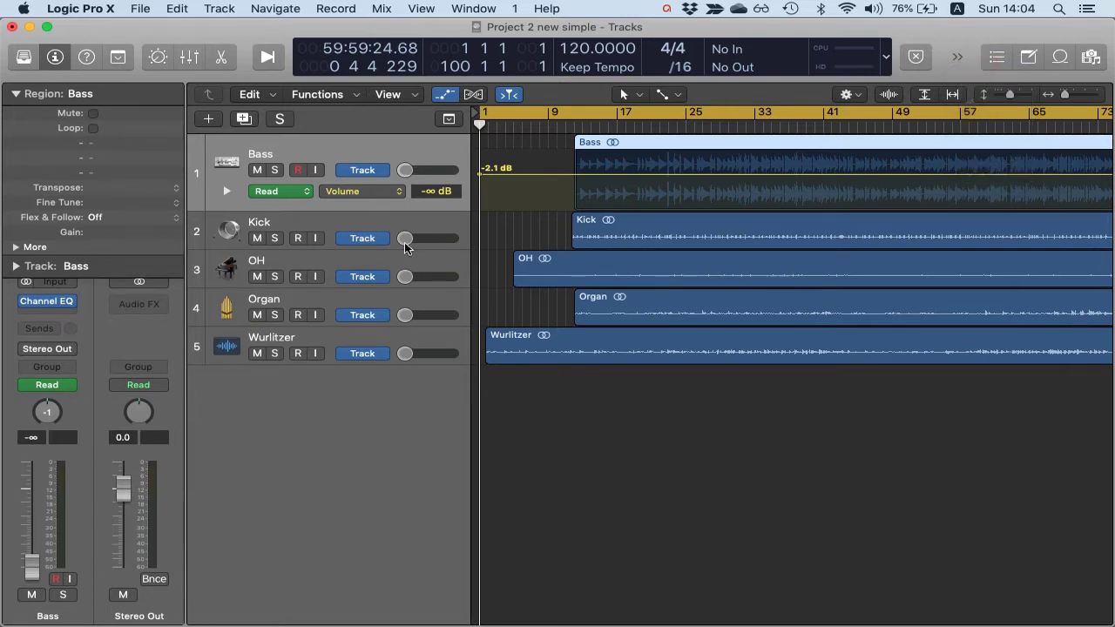
Raise the Kick track's volume to about the middle of its slider, and toggle solo on and off for the Bass track
drag(404, 238, 431, 237)
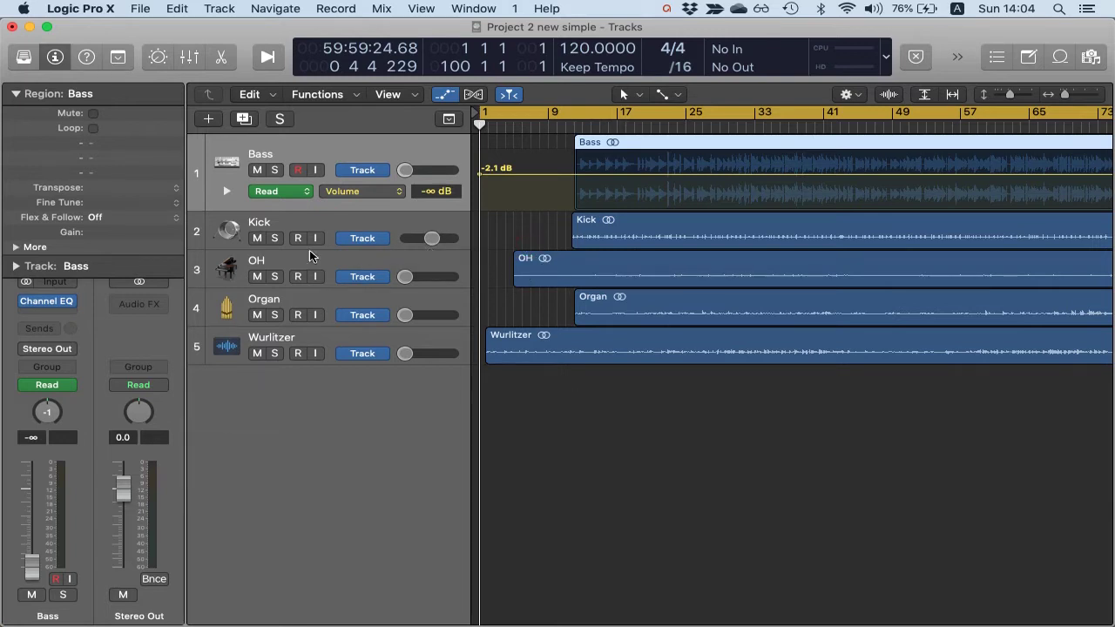
click(275, 170)
click(275, 170)
Switch to Finder, view the Alternatives, Media and Resources folders inside the "Project 2 new simple" package, and return to the TEST folder
click(92, 601)
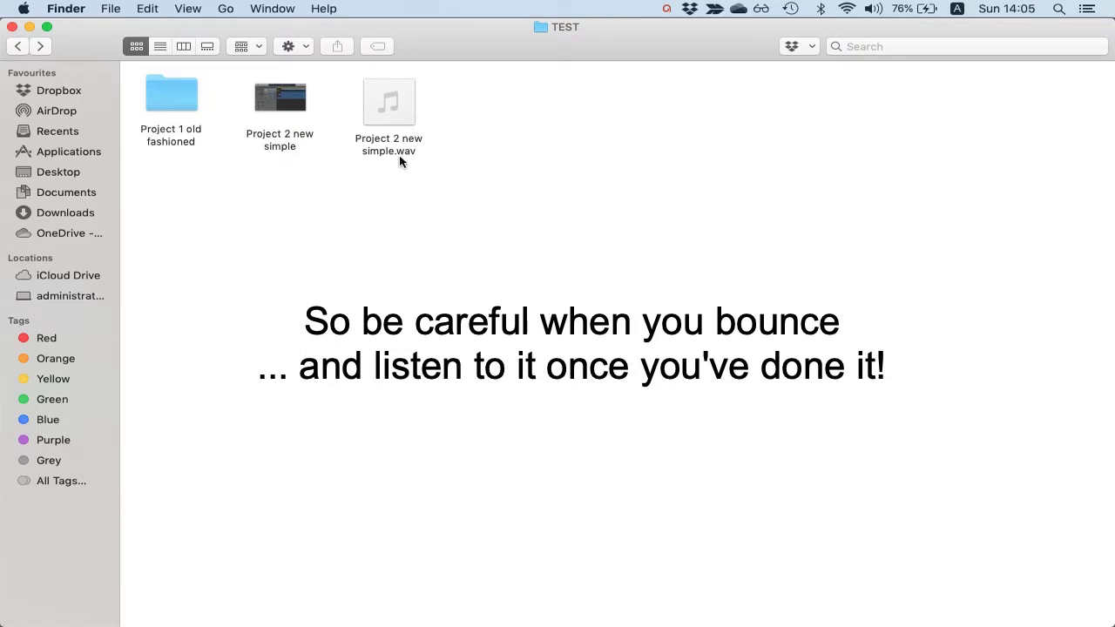
click(265, 95)
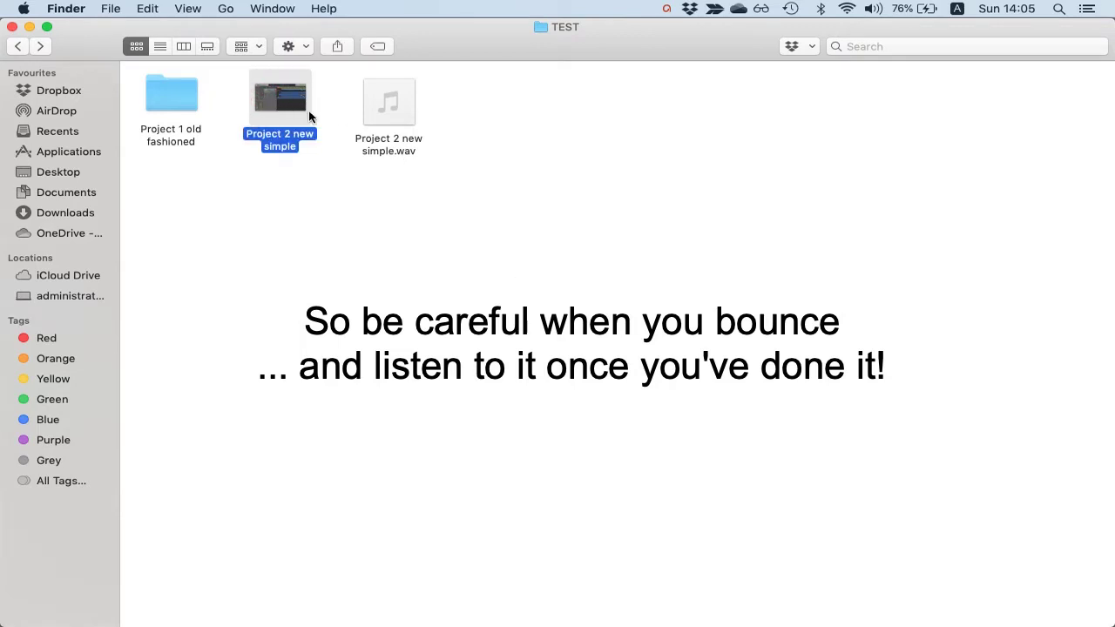
right_click(301, 100)
click(339, 135)
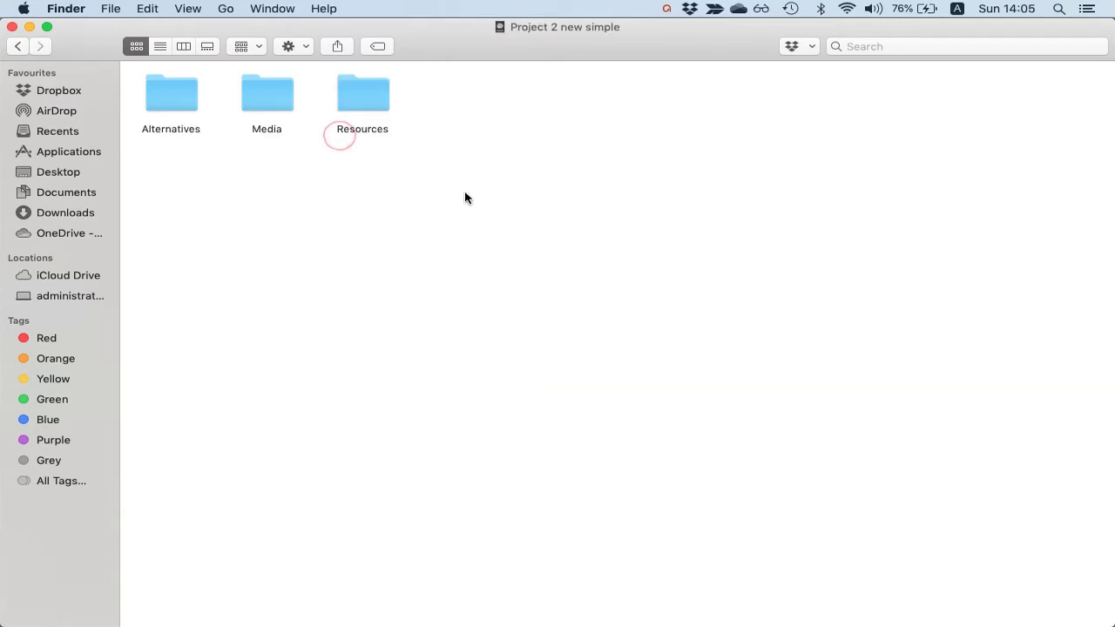
click(162, 95)
click(292, 100)
click(356, 96)
click(438, 128)
click(18, 46)
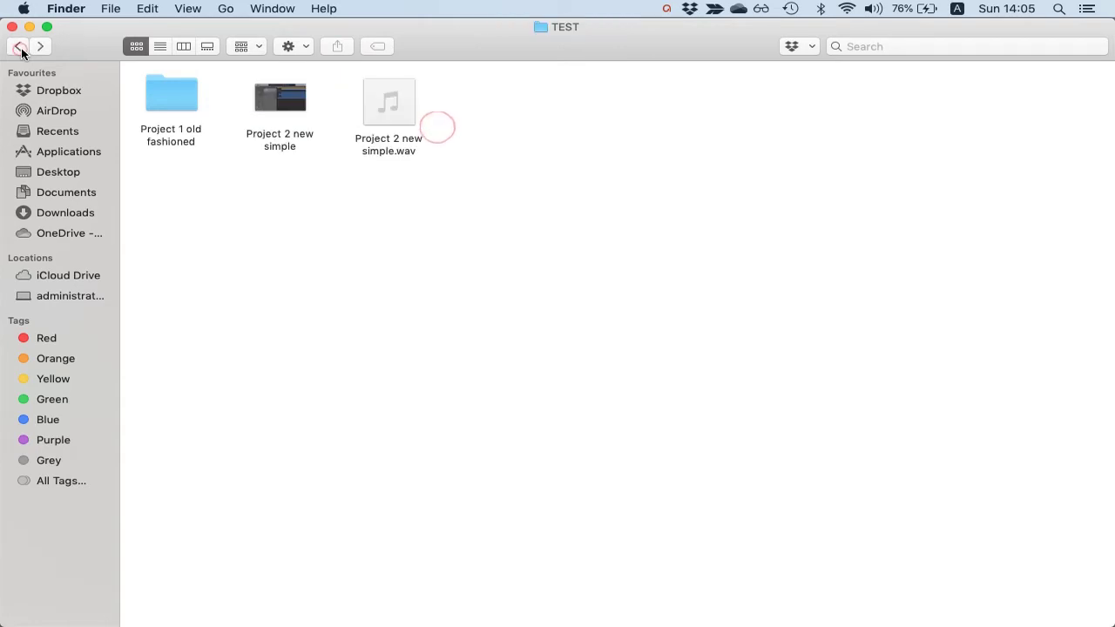
Select the bounced "Project 2 new simple.wav" and the "Project 2 new simple" package in turn, and clear the selection
click(379, 91)
click(481, 157)
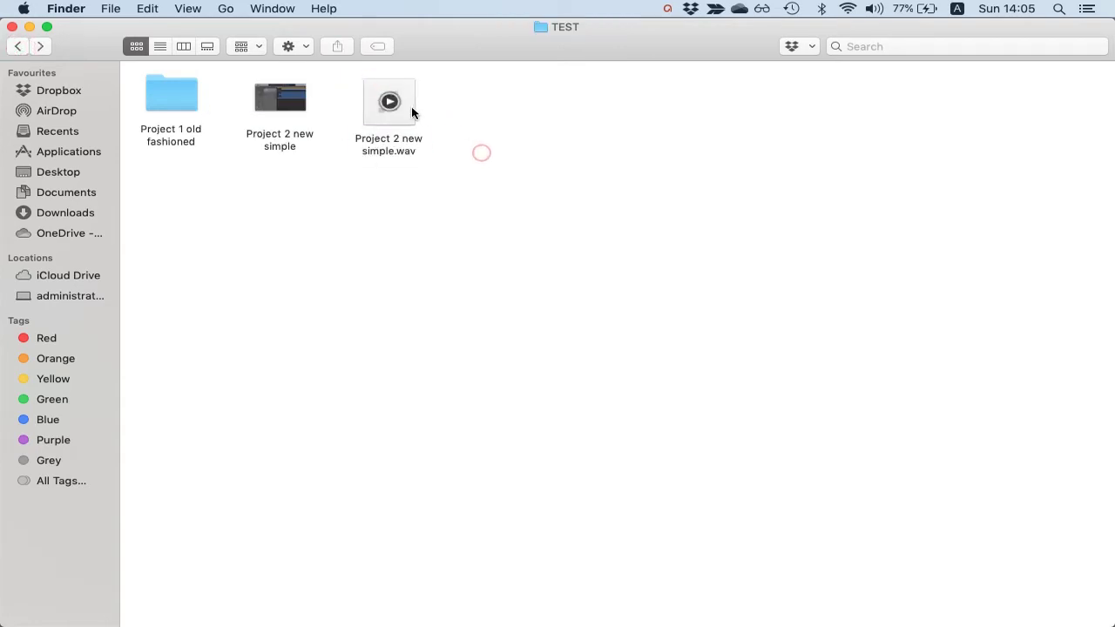
click(410, 106)
click(451, 130)
click(488, 201)
click(270, 117)
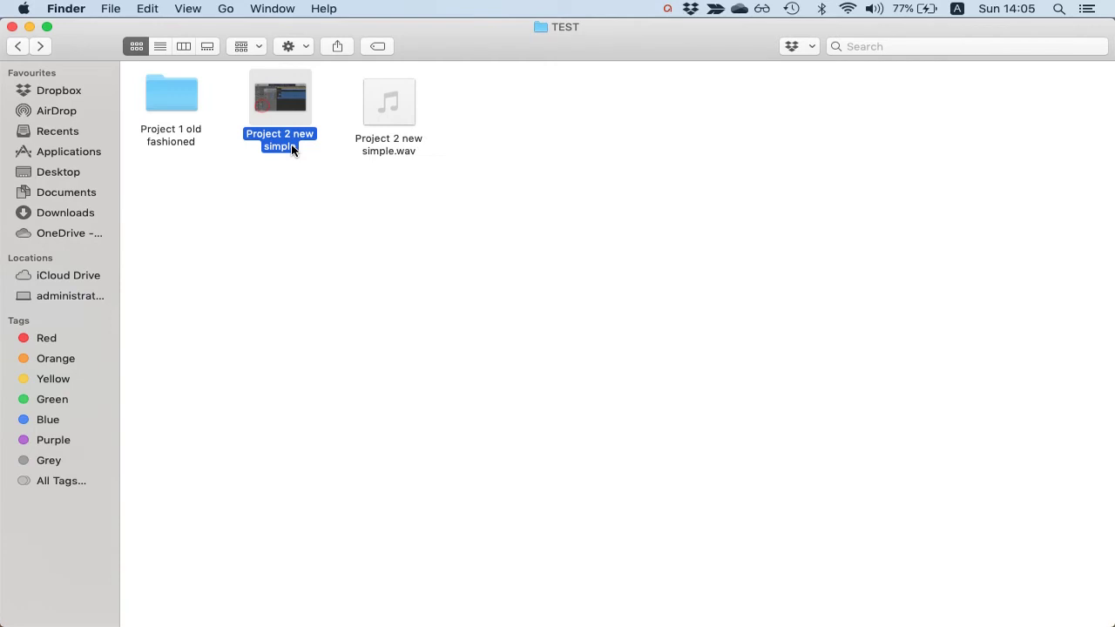
click(414, 149)
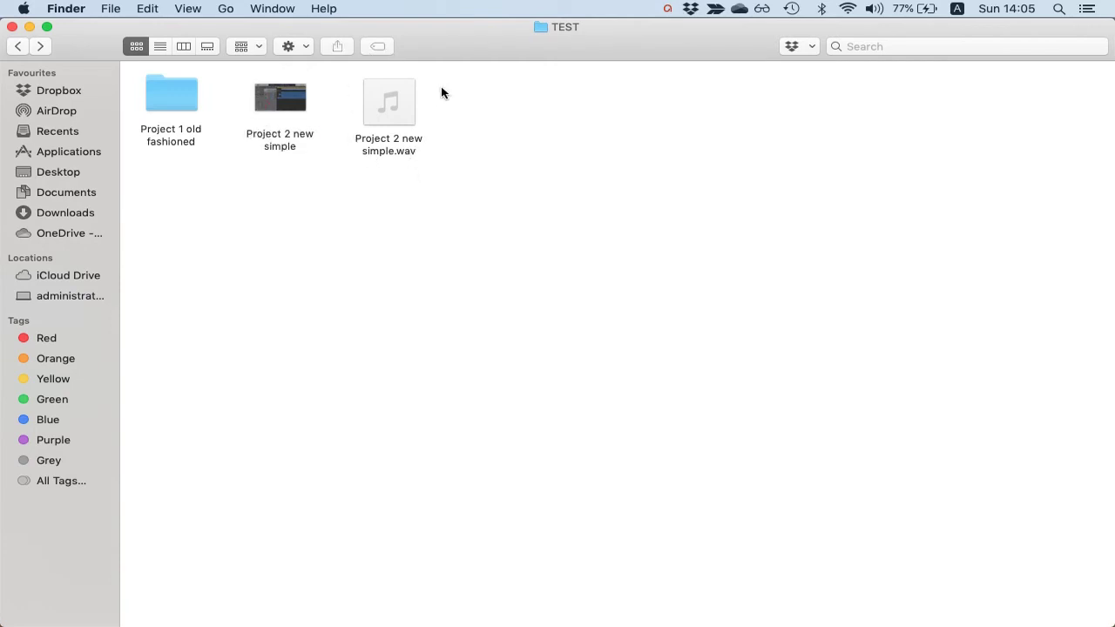